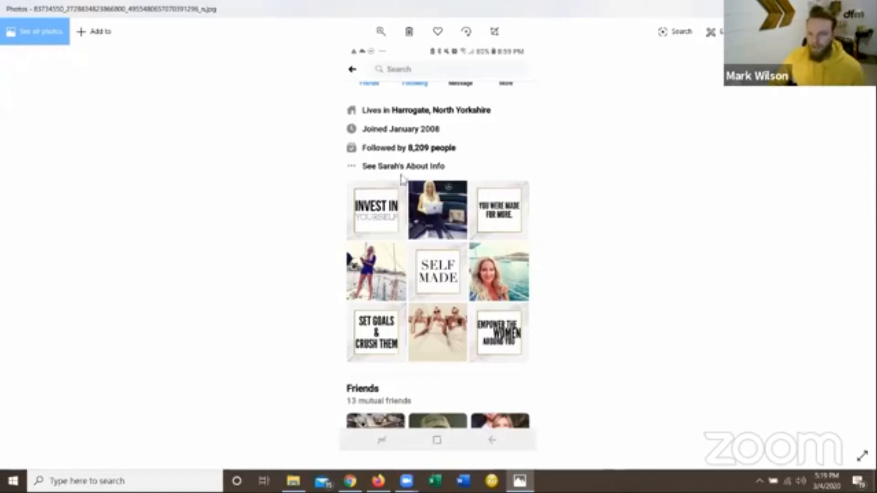
# Examine the "Invest in yourself" featured photo grid up close, and return it to full view.
pyautogui.click(381, 31)
pyautogui.moveTo(344, 61); pyautogui.dragTo(324, 105)
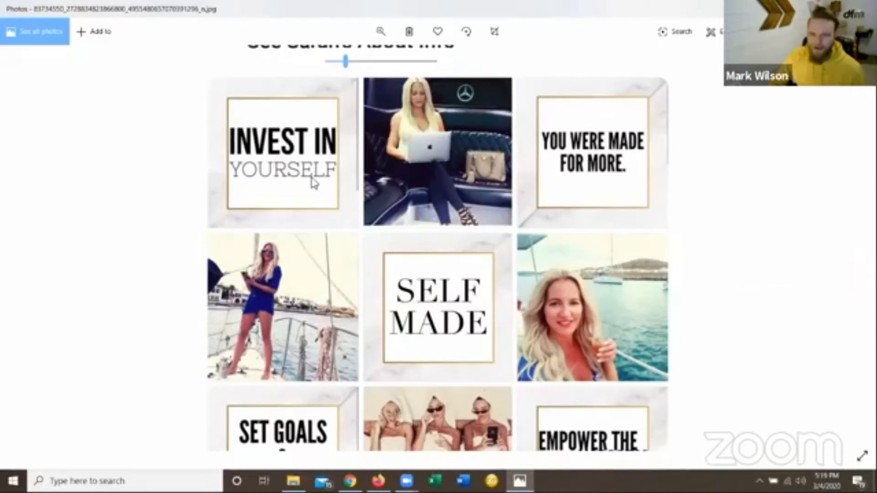
pyautogui.moveTo(441, 245); pyautogui.dragTo(484, 307)
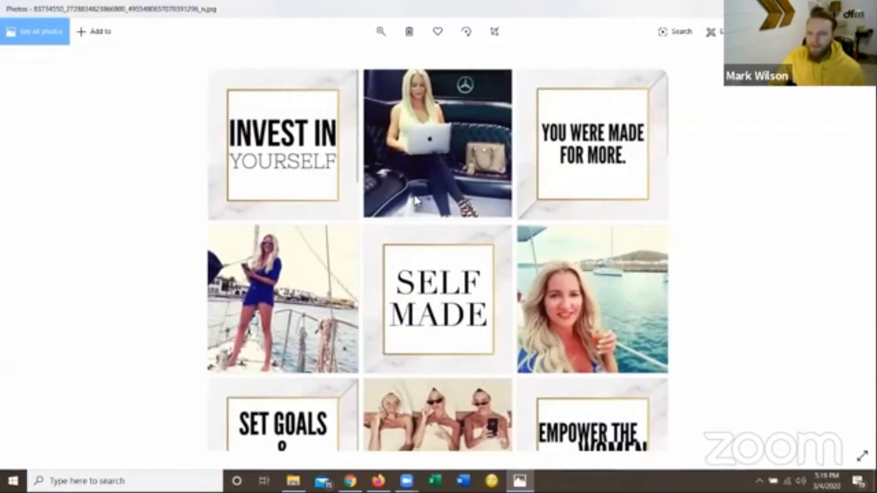
pyautogui.click(381, 34)
pyautogui.moveTo(346, 61); pyautogui.dragTo(290, 64)
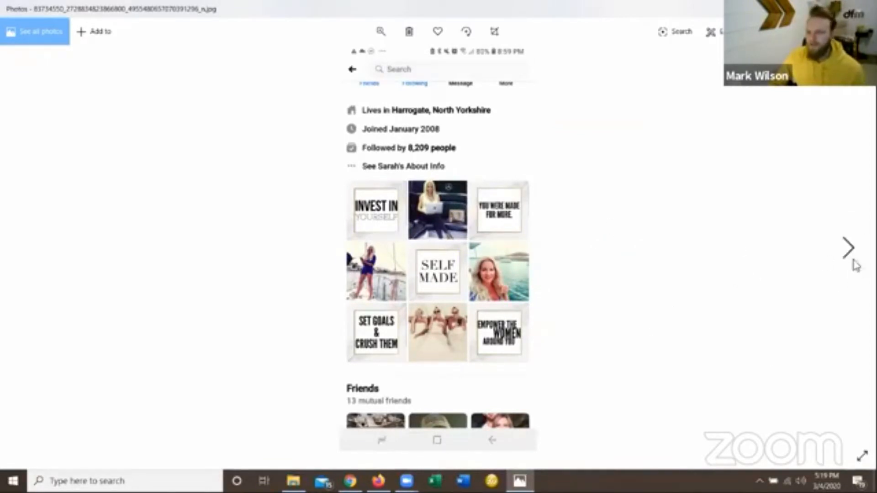
# Open the joinfluent feed screenshot and examine the G.O.A.T. and The Rally banners split across the grid up close.
pyautogui.click(848, 249)
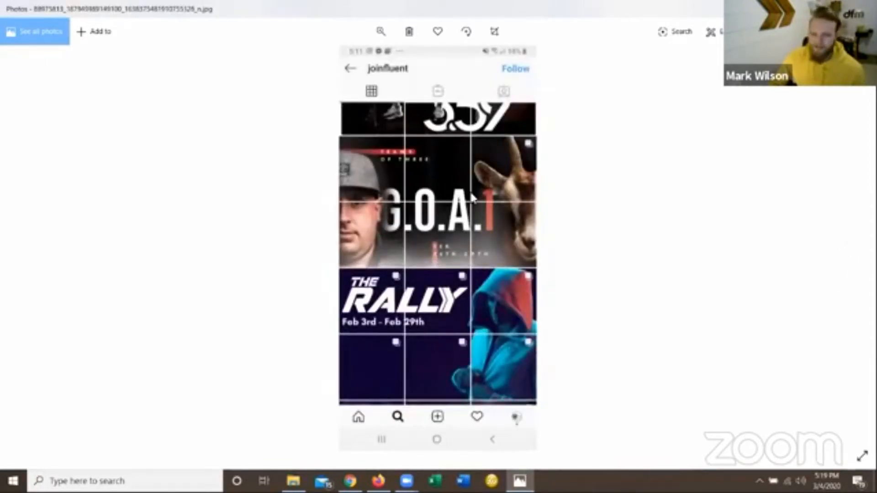
pyautogui.scroll(1, 471, 197)
pyautogui.scroll(-1, 399, 131)
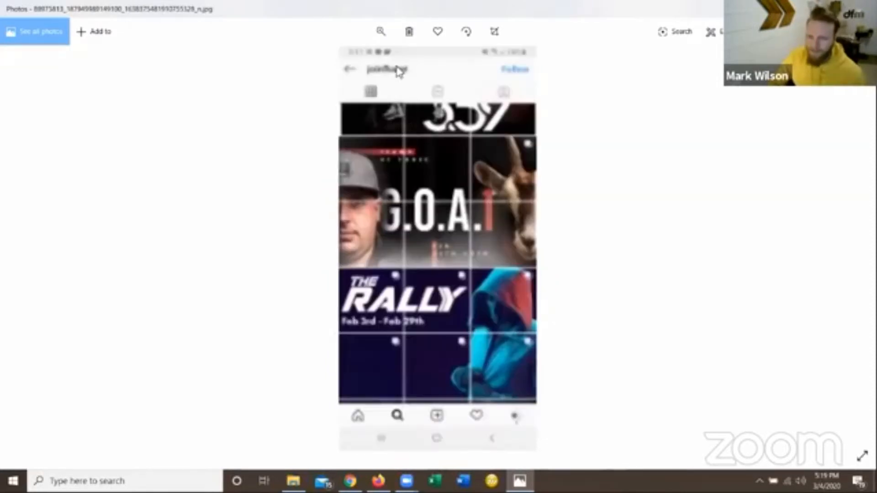
pyautogui.click(386, 32)
pyautogui.click(351, 60)
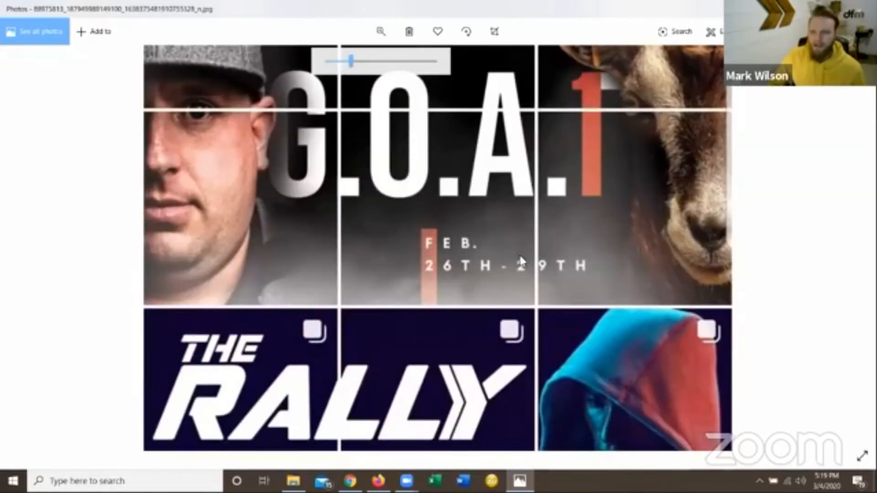
pyautogui.scroll(2, 547, 201)
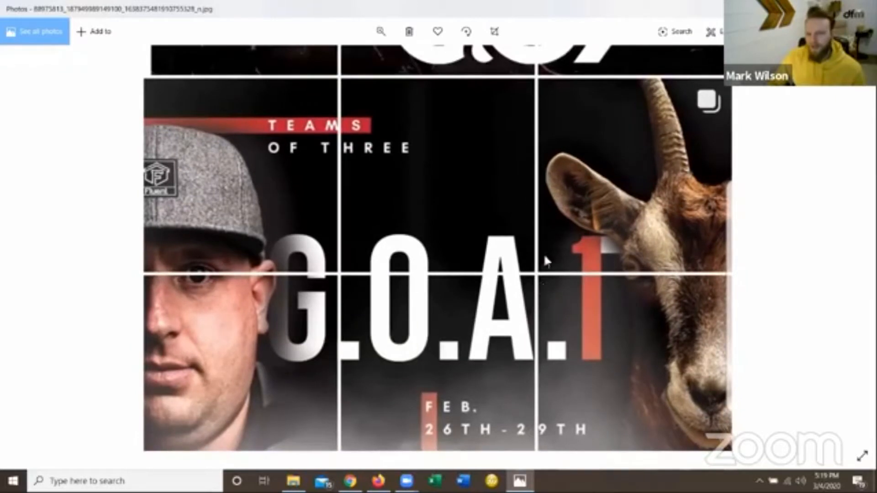
pyautogui.scroll(1, 544, 246)
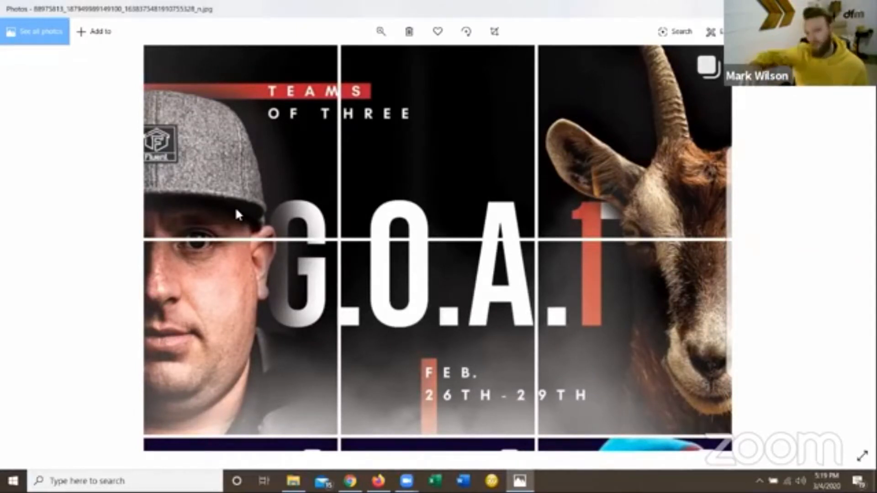
pyautogui.click(380, 31)
pyautogui.moveTo(348, 62); pyautogui.dragTo(337, 63)
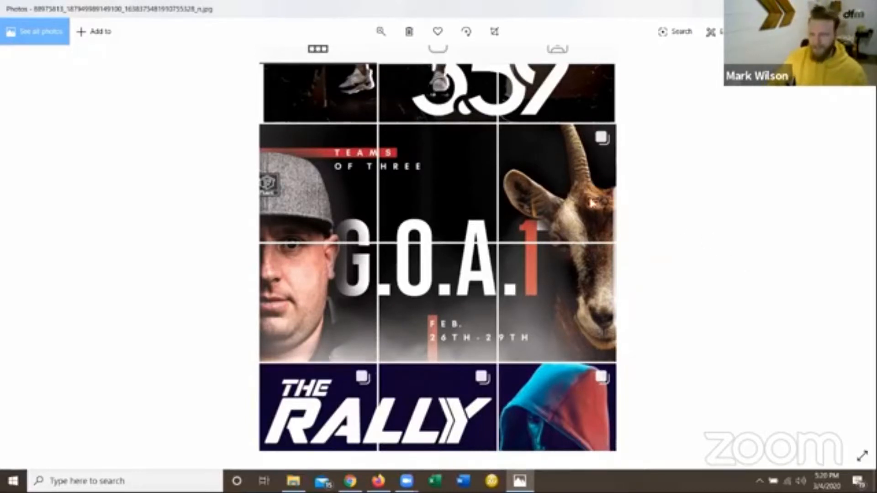
pyautogui.click(380, 31)
pyautogui.moveTo(337, 59); pyautogui.dragTo(289, 78)
# Compare the "You're in control" word grid with the travel photo grid in the following screenshot.
pyautogui.press('Right')
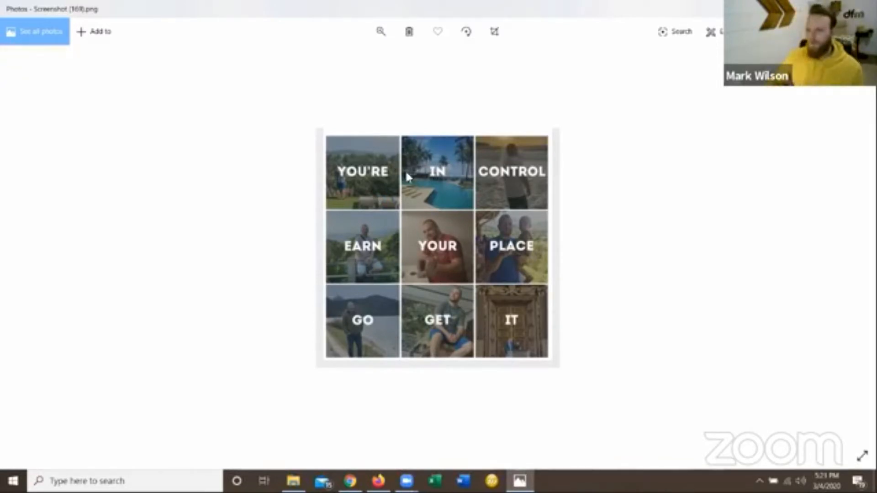
pyautogui.click(849, 248)
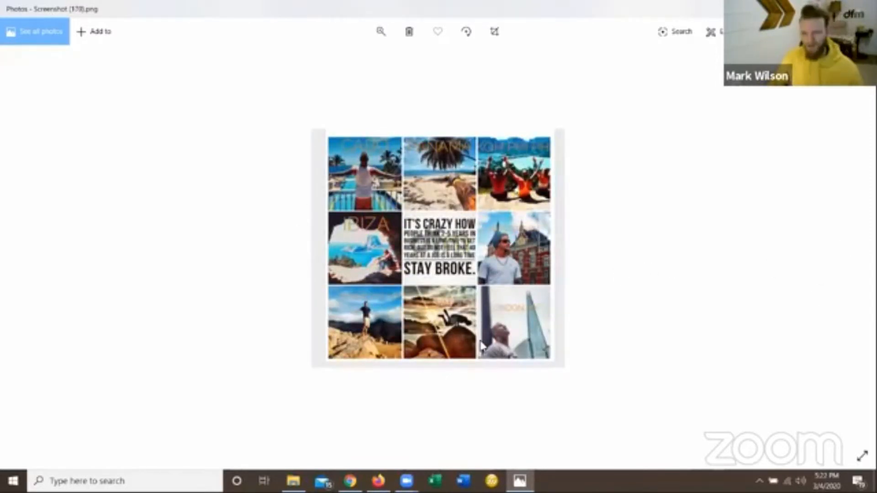
pyautogui.press('Left')
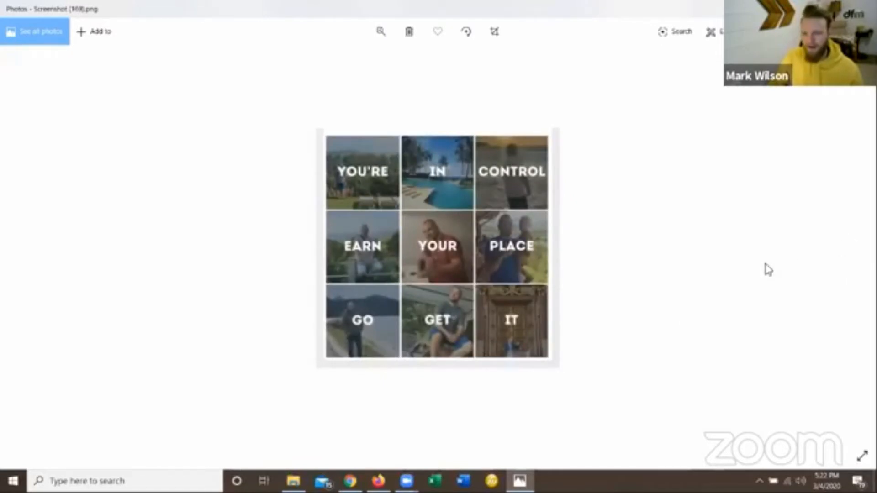
pyautogui.press('Right')
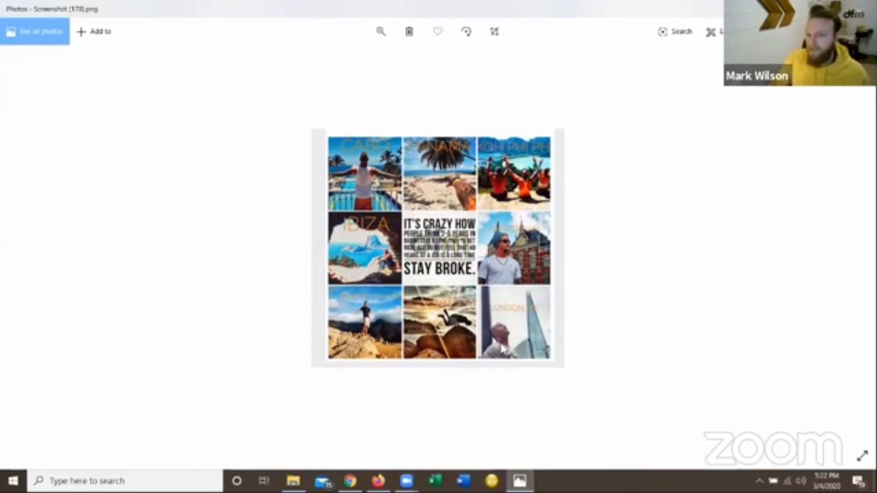
# Go back through the sample screenshots to the "Invest in yourself" profile grid.
pyautogui.click(57, 247)
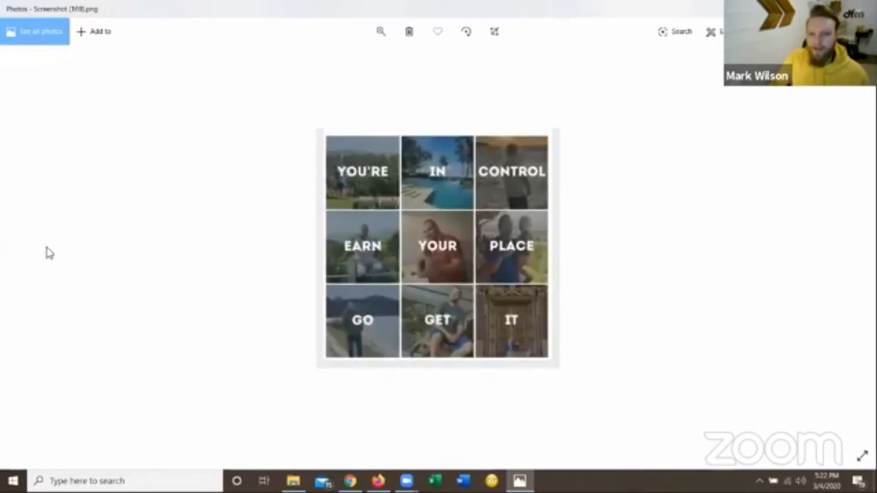
pyautogui.click(43, 248)
pyautogui.click(29, 248)
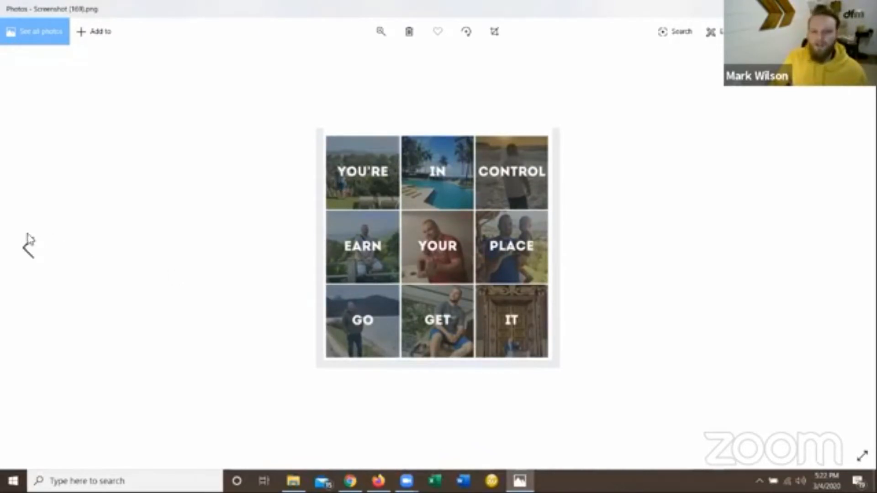
pyautogui.click(27, 247)
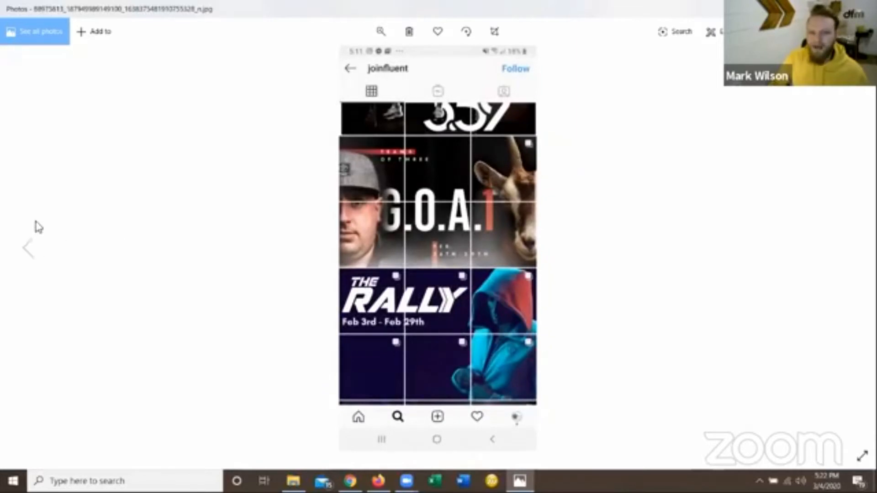
pyautogui.click(40, 254)
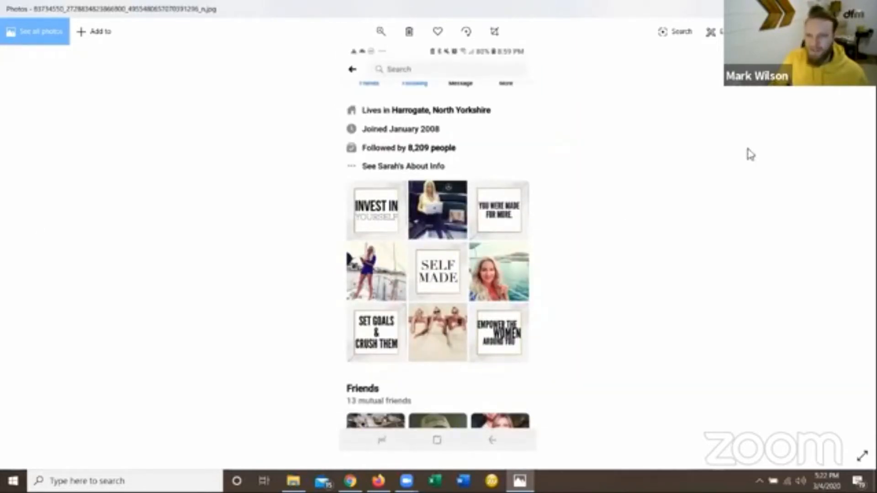
# Switch to Chrome and close the Facebook tab so the Pablo page is shown.
pyautogui.moveTo(350, 481)
pyautogui.click(395, 432)
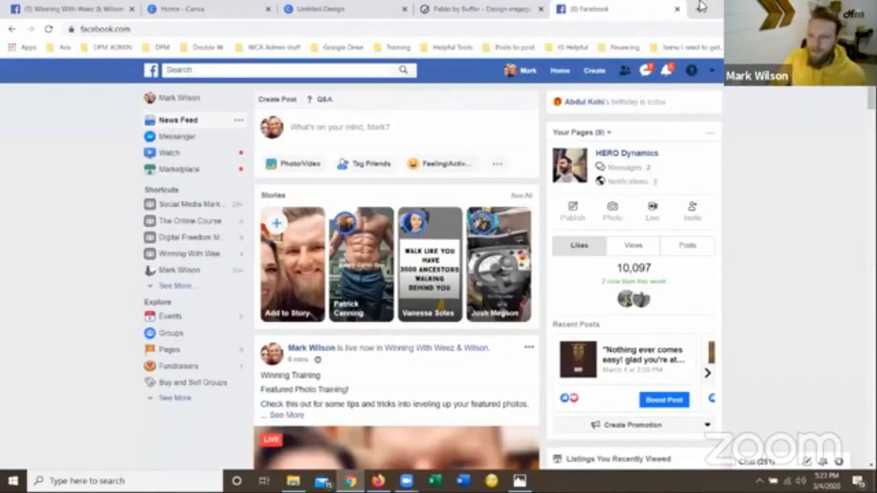
pyautogui.click(678, 9)
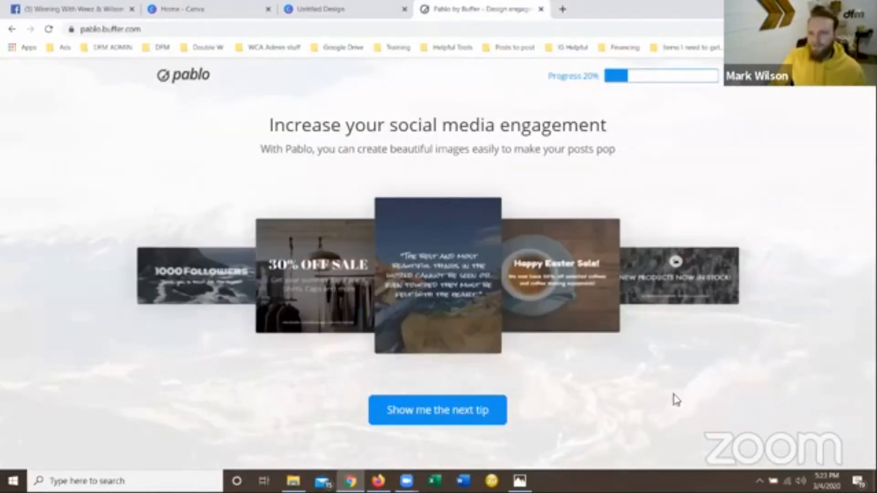
# Go through Pablo's introductory tips and enter its image editor.
pyautogui.click(445, 414)
pyautogui.click(446, 413)
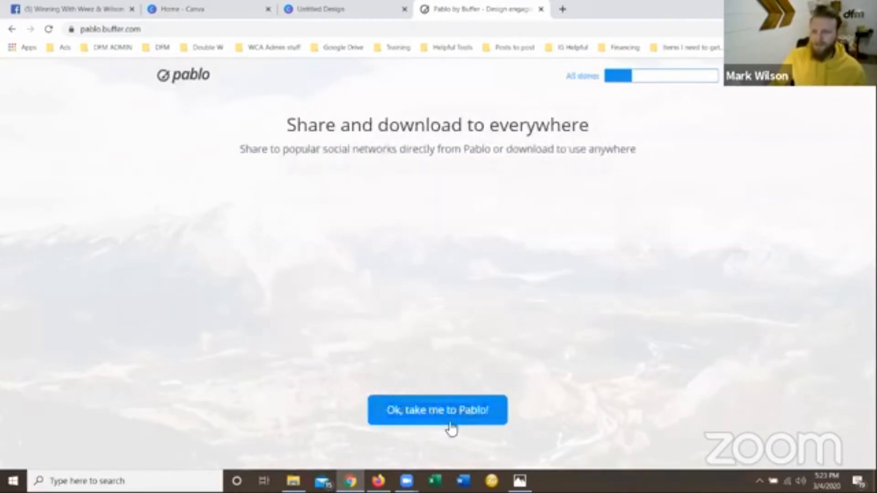
pyautogui.click(460, 409)
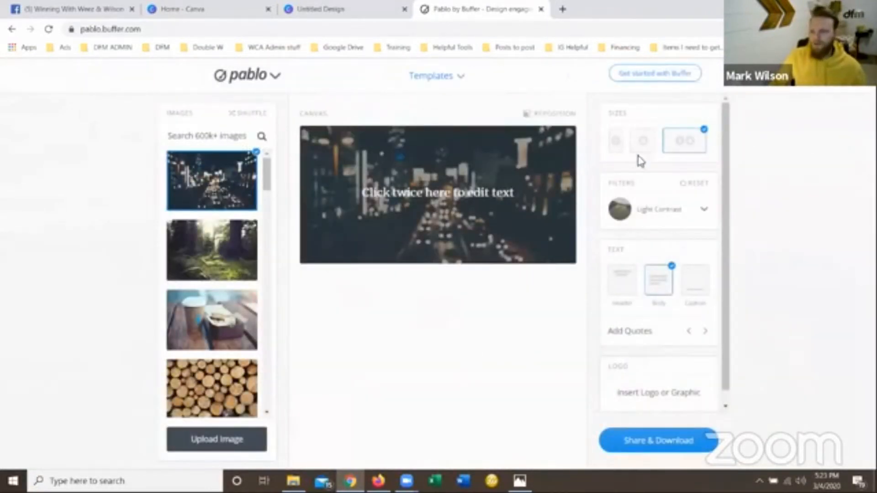
# Set the canvas to the square size and move the placeholder text lower along the vertical centre line.
pyautogui.click(643, 141)
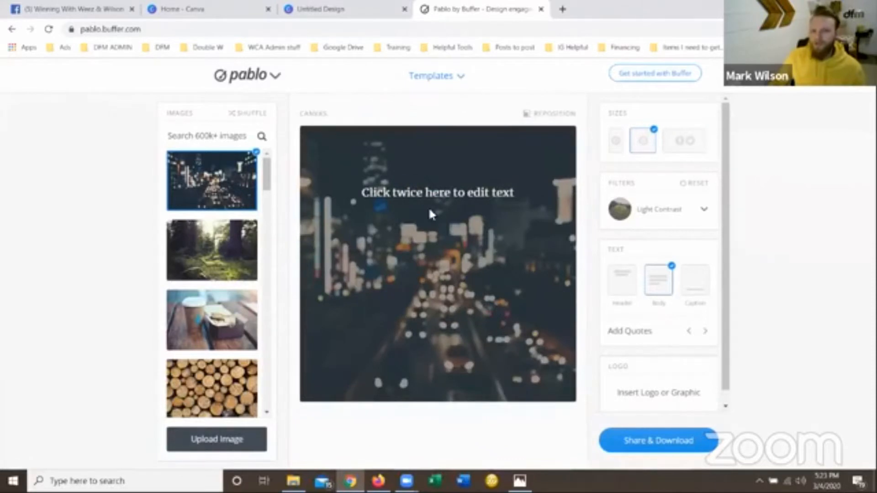
pyautogui.moveTo(442, 198); pyautogui.dragTo(442, 231)
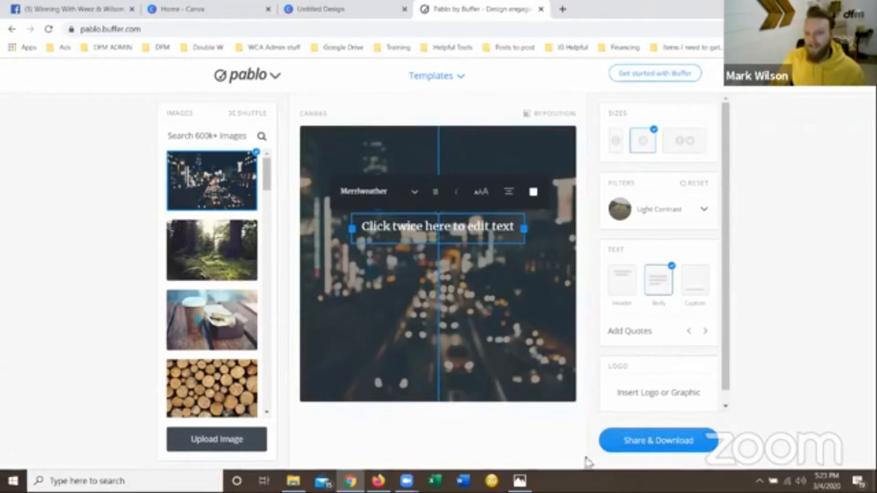
# Switch to Photos and review the sample grids from "You're in control" back to "Invest in yourself".
pyautogui.click(520, 481)
pyautogui.scroll(-1, 453, 287)
pyautogui.scroll(-1, 454, 287)
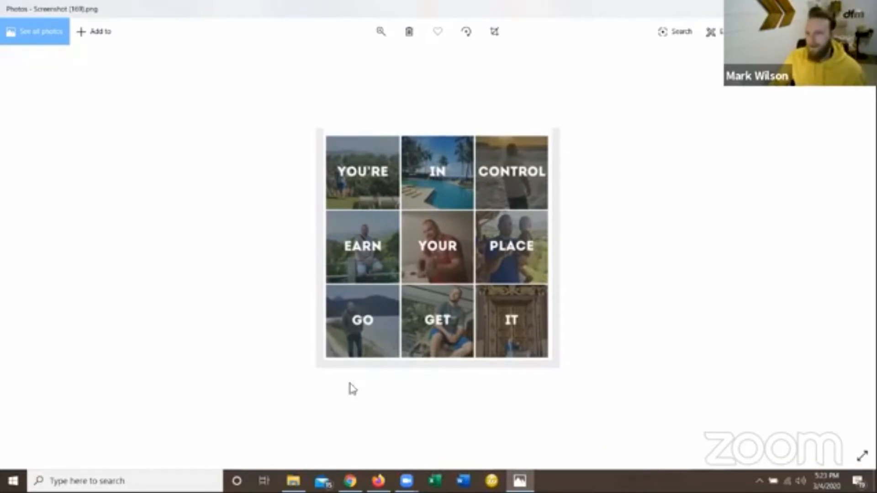
pyautogui.scroll(-2, 364, 316)
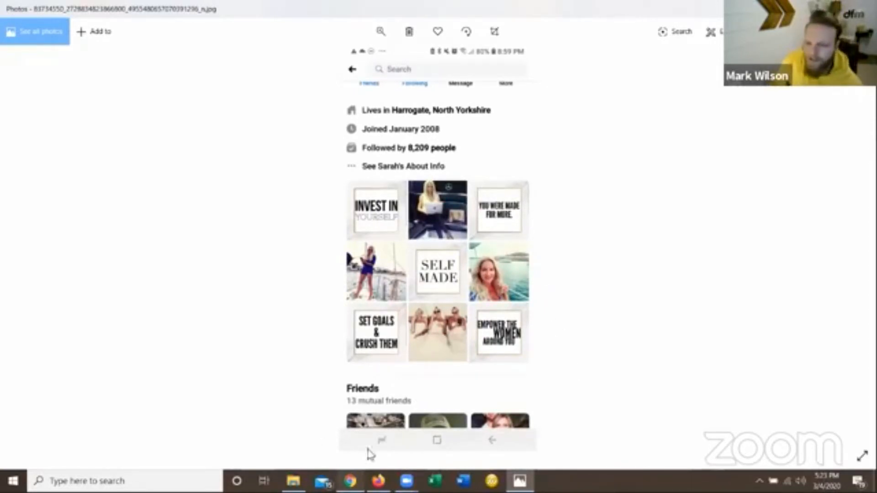
# Return to Chrome, view the blank Canva social media design, and go back to the Pablo editor.
pyautogui.click(350, 481)
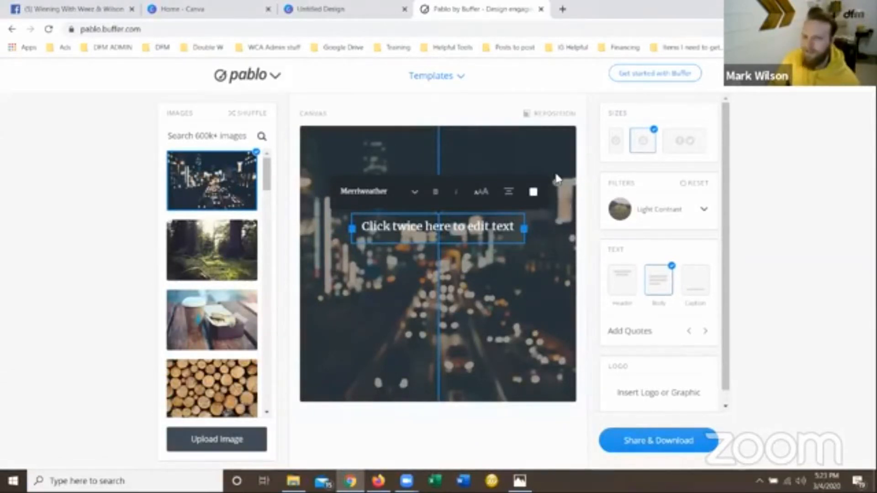
pyautogui.click(311, 11)
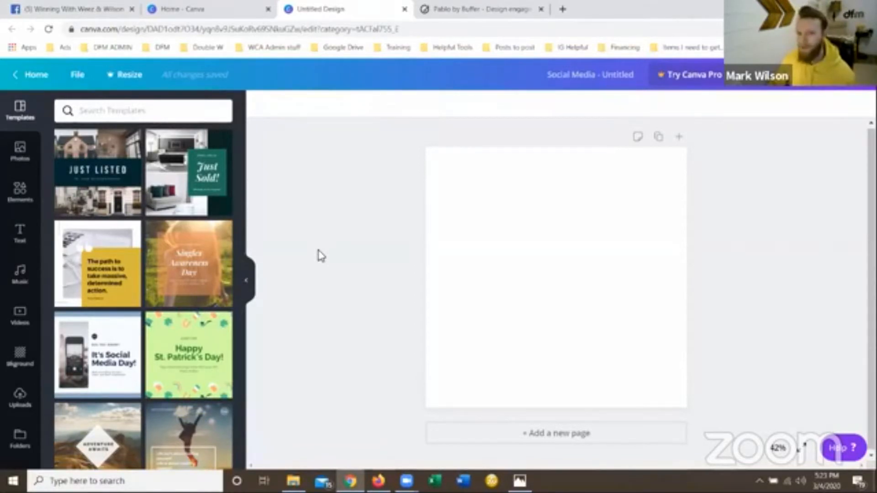
pyautogui.click(452, 9)
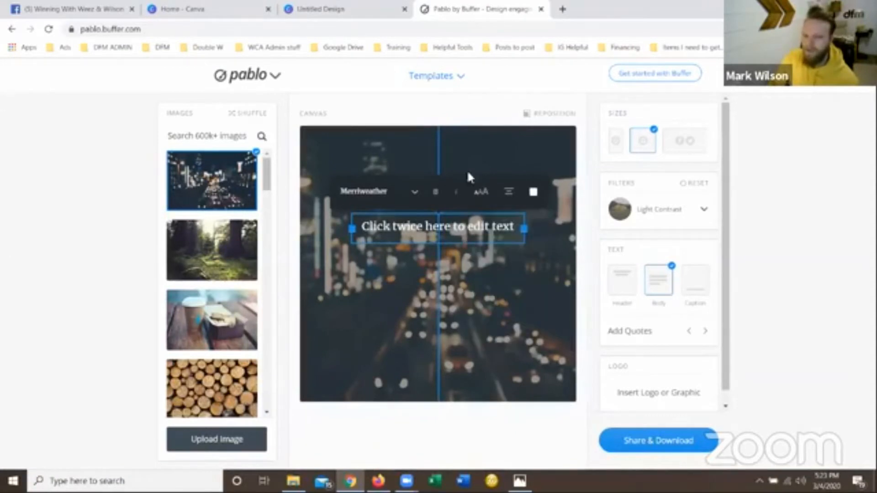
# Move the placeholder text near the centre of the canvas, and remove the body text from the image.
pyautogui.moveTo(436, 236); pyautogui.dragTo(438, 291)
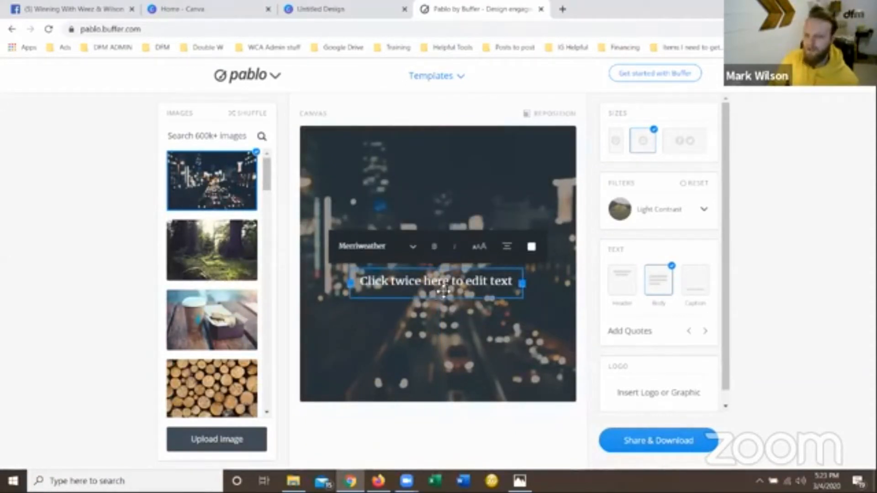
pyautogui.moveTo(441, 292); pyautogui.dragTo(442, 292)
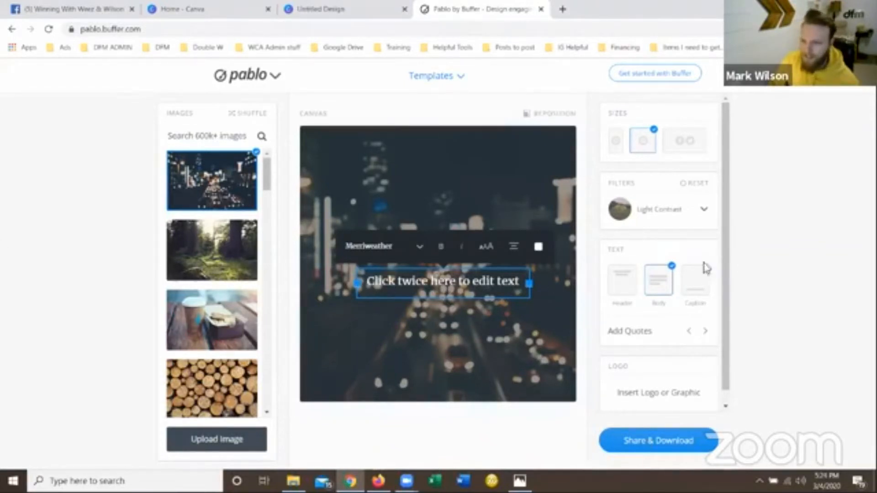
pyautogui.click(659, 282)
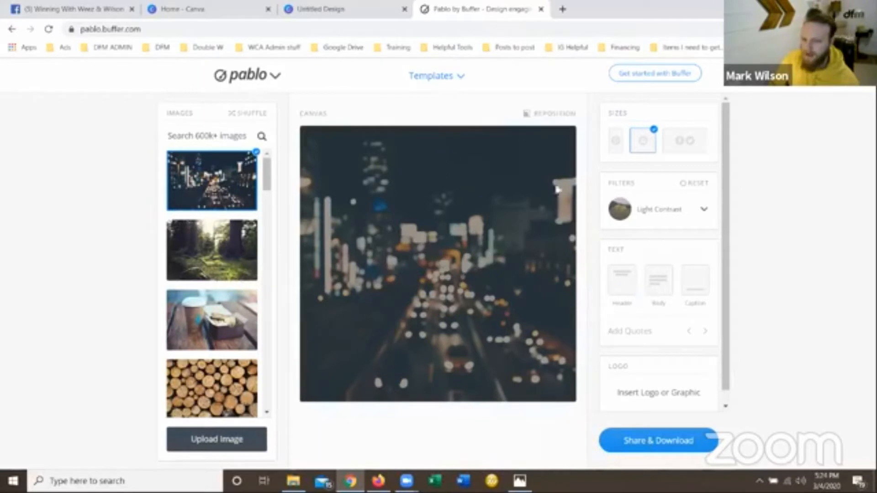
# Try the Heavy Contrast and Heavy Blur filters on the night city background.
pyautogui.click(666, 218)
pyautogui.click(654, 301)
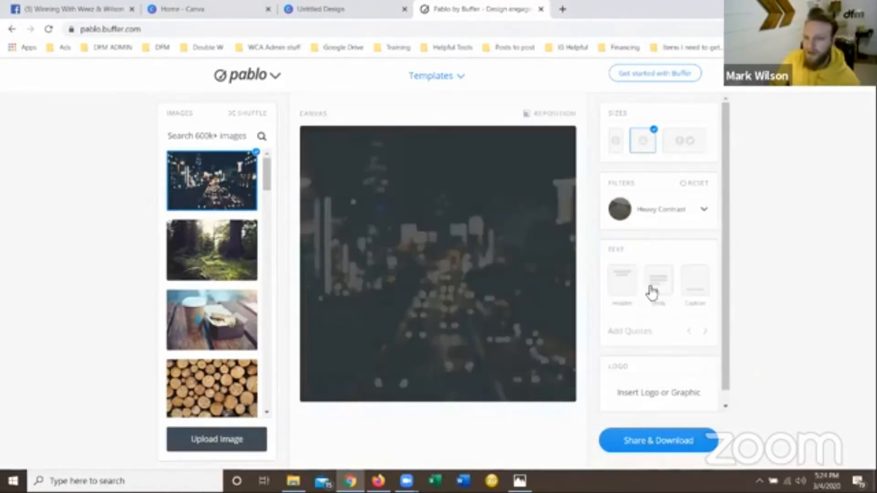
pyautogui.click(634, 215)
pyautogui.click(666, 325)
pyautogui.click(669, 214)
pyautogui.click(648, 355)
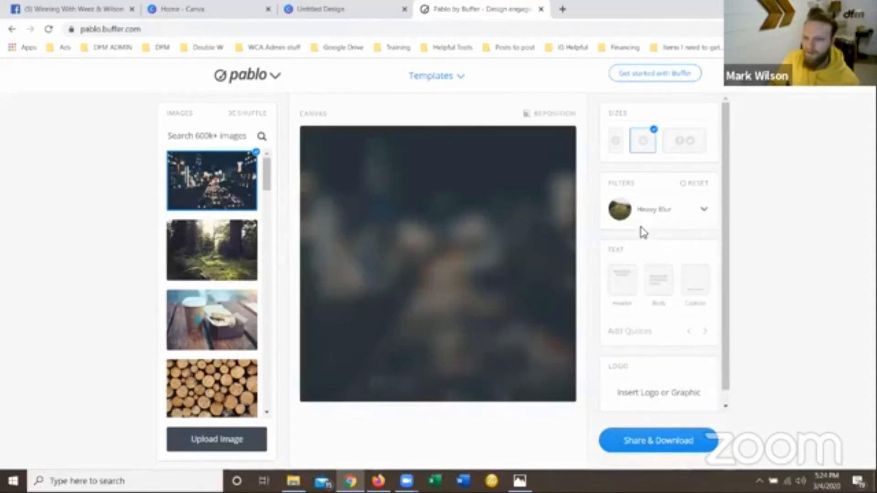
# Apply the Grayscale filter to the night city background.
pyautogui.click(657, 210)
pyautogui.scroll(-3, 662, 314)
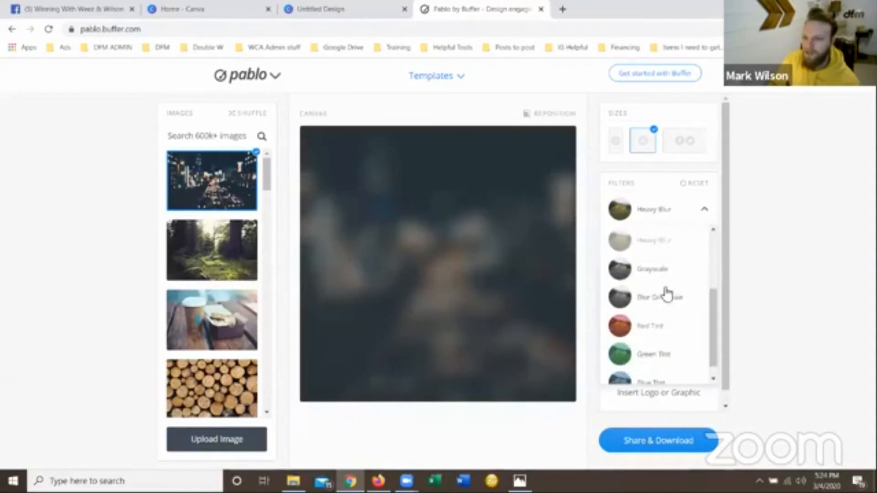
pyautogui.click(652, 271)
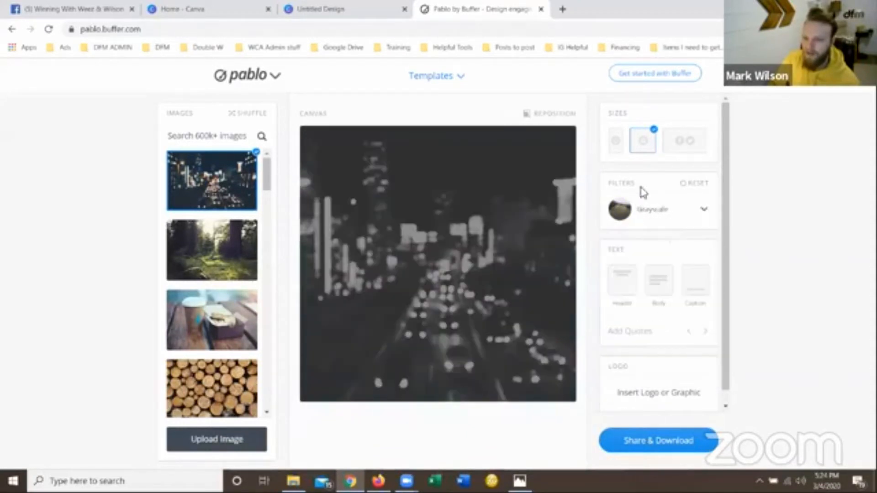
# Try the Blur Grayscale and Blue Tint filters on the night city background.
pyautogui.click(662, 215)
pyautogui.click(656, 298)
pyautogui.click(645, 219)
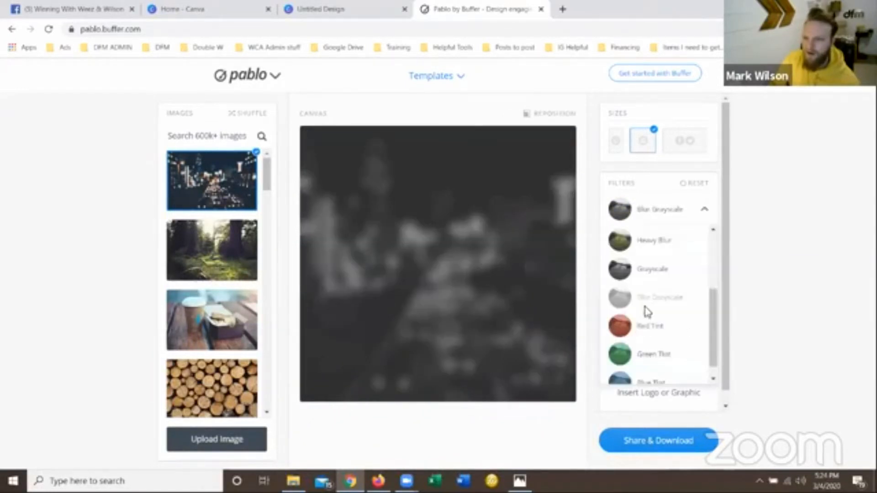
pyautogui.scroll(-1, 647, 315)
pyautogui.click(639, 371)
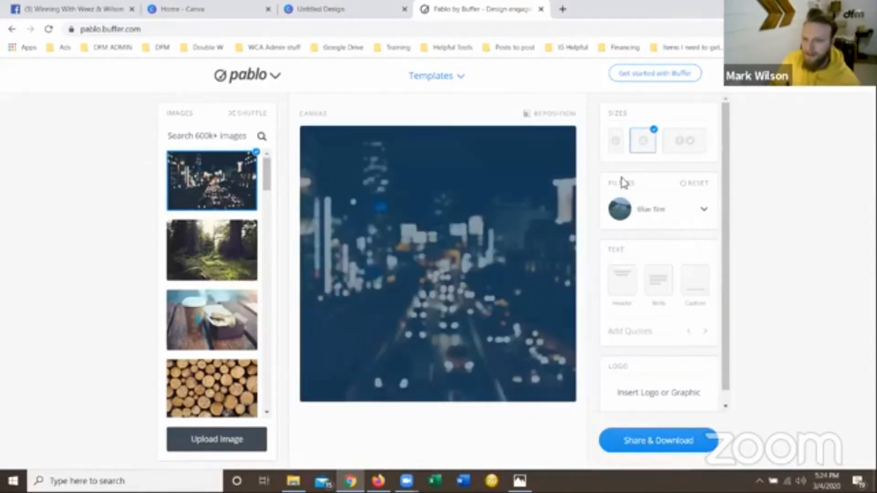
# Apply the Light Contrast filter to the night city background.
pyautogui.click(656, 218)
pyautogui.scroll(5, 635, 301)
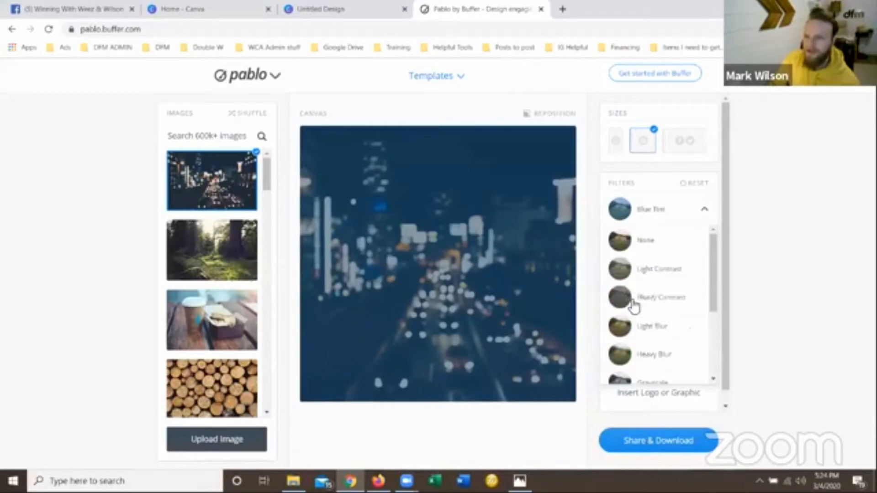
pyautogui.click(668, 277)
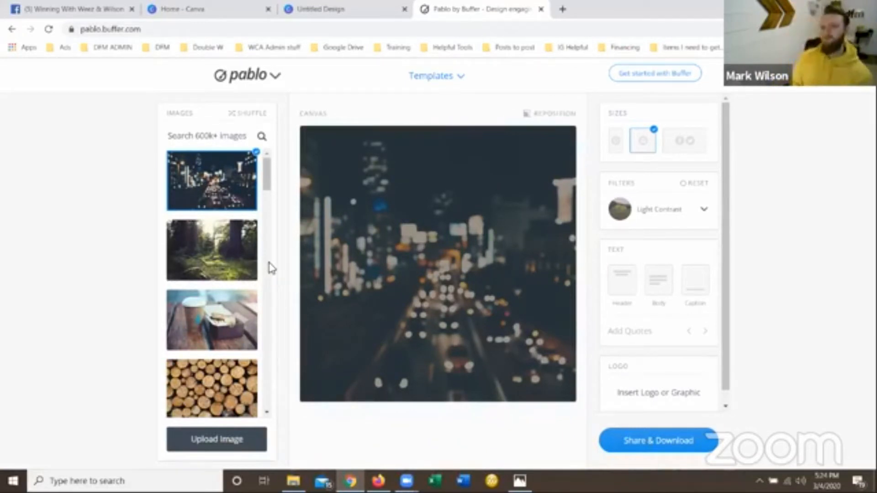
# Start uploading an own image and browse to the My Photos folder inside Photos Videos on the DATA (D:) drive.
pyautogui.click(192, 450)
pyautogui.click(46, 112)
pyautogui.scroll(-2, 406, 137)
pyautogui.click(48, 208)
pyautogui.doubleClick(141, 198)
pyautogui.scroll(-1, 131, 111)
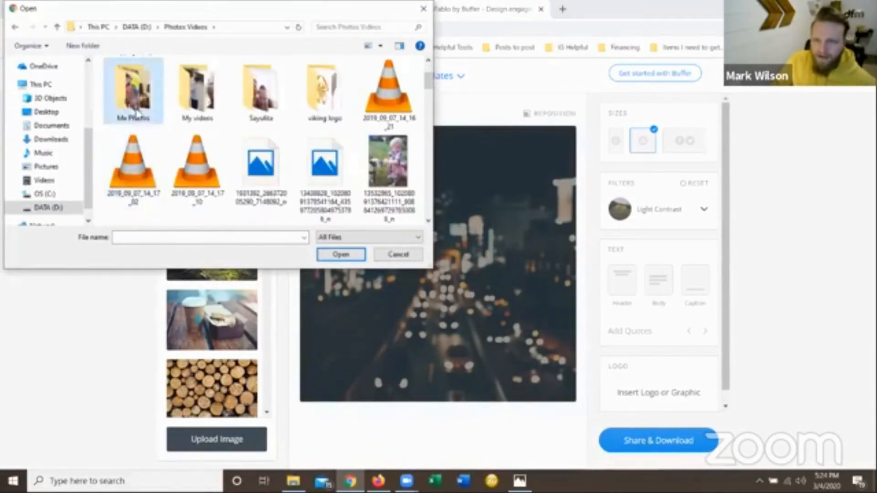
pyautogui.doubleClick(133, 111)
# Reposition the portrait of the man in the vest within the square canvas and download it.
pyautogui.click(550, 114)
pyautogui.click(489, 166)
pyautogui.click(659, 441)
# Upload the beach portrait of the man in the white shirt and download it as a square image.
pyautogui.click(216, 437)
pyautogui.click(622, 430)
pyautogui.click(526, 156)
# Try to upload further photos from the My Photos folder.
pyautogui.click(217, 422)
pyautogui.doubleClick(266, 83)
pyautogui.click(212, 423)
pyautogui.doubleClick(166, 77)
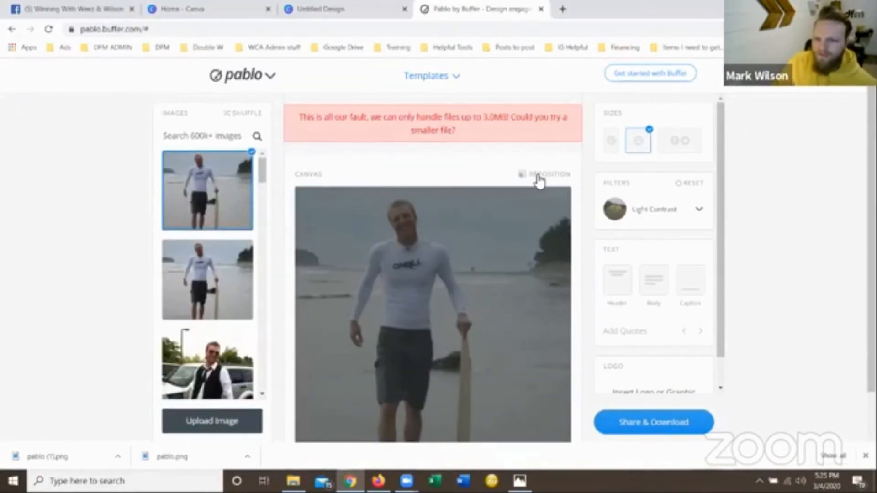
# Upload the beach photos of the man with the child, and reposition and download the selfie.
pyautogui.click(212, 421)
pyautogui.doubleClick(253, 201)
pyautogui.click(217, 421)
pyautogui.doubleClick(398, 142)
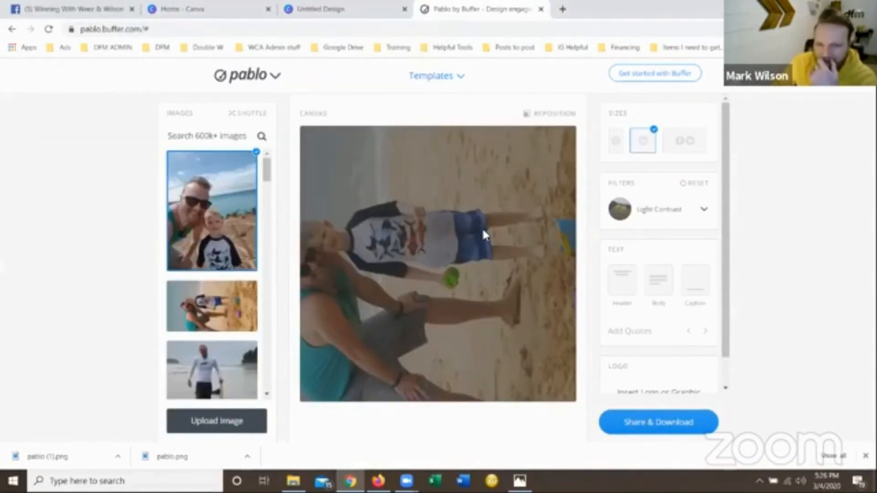
pyautogui.click(550, 113)
pyautogui.click(659, 422)
# Upload the couple selfie from the My Photos folder and download its square version.
pyautogui.click(218, 422)
pyautogui.doubleClick(396, 141)
pyautogui.click(213, 421)
pyautogui.doubleClick(393, 205)
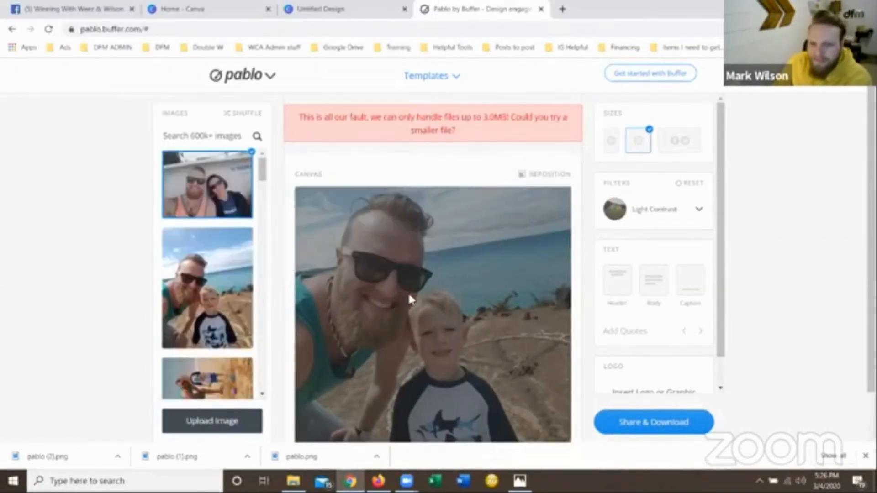
pyautogui.click(654, 422)
# Upload the photo of the person standing in front of the palm tree and download it.
pyautogui.click(213, 422)
pyautogui.doubleClick(378, 196)
pyautogui.click(659, 422)
pyautogui.click(654, 415)
# Upload the photo of the man beside the stacked rocks at the creek and download it.
pyautogui.click(217, 422)
pyautogui.doubleClick(393, 197)
pyautogui.click(658, 422)
pyautogui.click(658, 414)
# Upload the winter portrait from the end of the My Photos folder and download it.
pyautogui.click(217, 422)
pyautogui.scroll(-5, 243, 196)
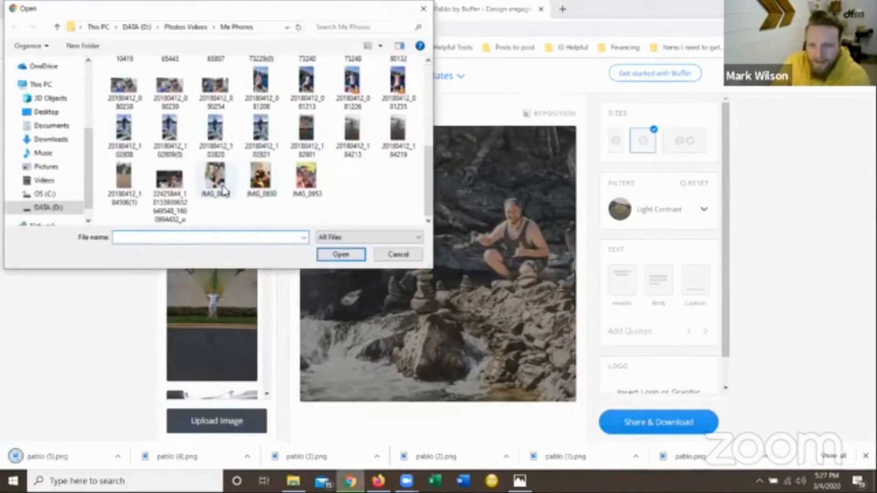
pyautogui.doubleClick(216, 177)
pyautogui.click(659, 422)
pyautogui.click(658, 413)
# Upload another portrait, shift it downward within the square canvas, and download the result.
pyautogui.click(217, 422)
pyautogui.doubleClick(172, 166)
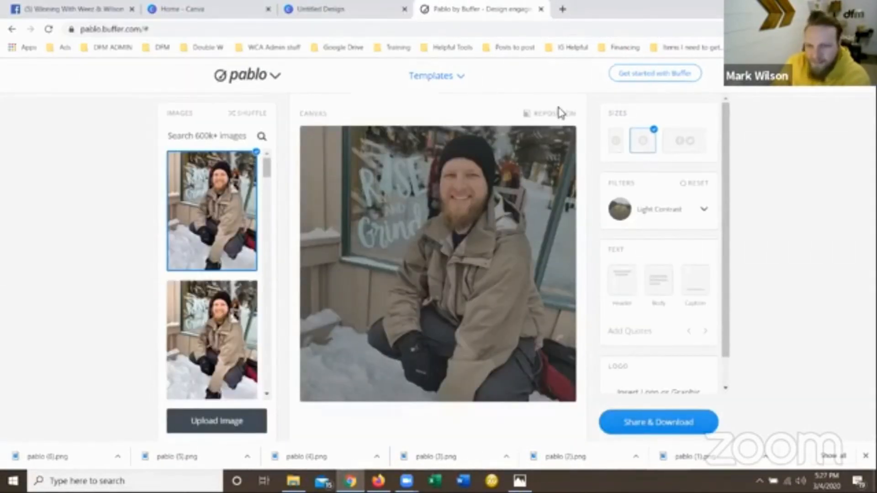
pyautogui.click(561, 113)
pyautogui.moveTo(461, 246); pyautogui.dragTo(462, 276)
pyautogui.click(488, 165)
pyautogui.click(658, 422)
pyautogui.click(658, 414)
# Upload the couple photo with the red sunglasses and reposition it within the square canvas.
pyautogui.click(217, 421)
pyautogui.doubleClick(275, 197)
pyautogui.click(528, 114)
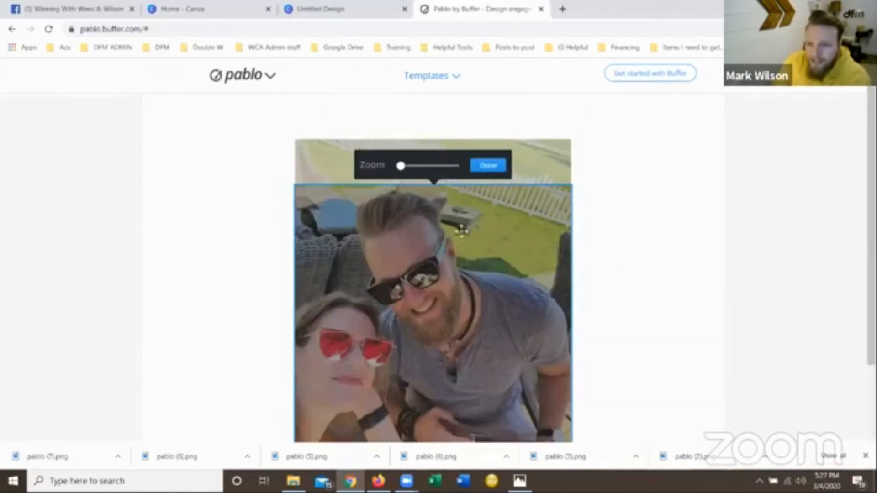
pyautogui.click(488, 165)
# Upload the nine pablo images from Downloads to the untitled Canva design and fill the page with the vest portrait.
pyautogui.click(338, 9)
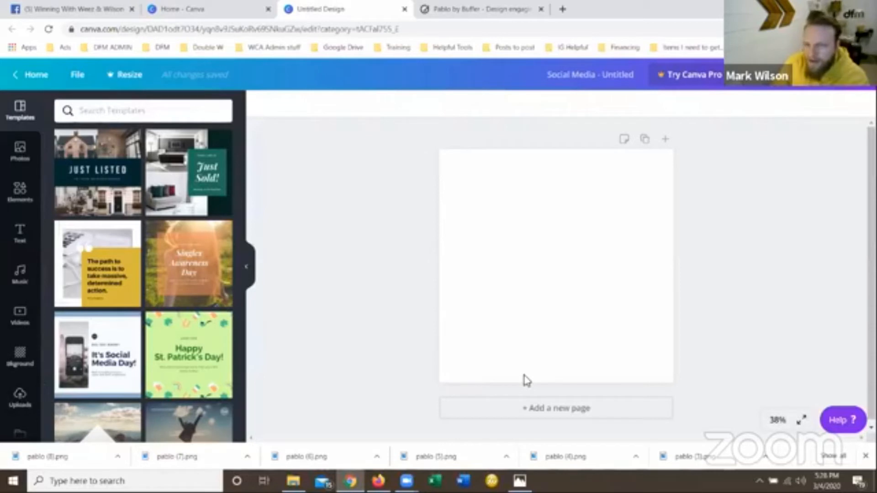
pyautogui.click(18, 399)
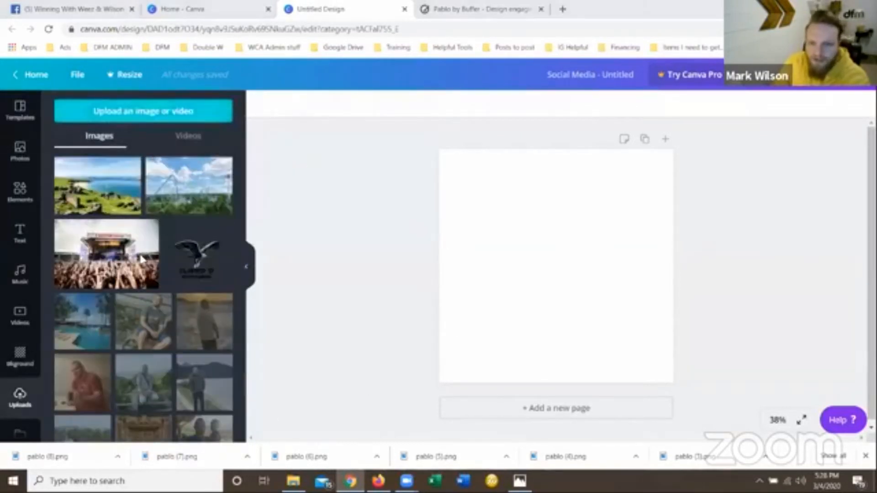
pyautogui.click(129, 117)
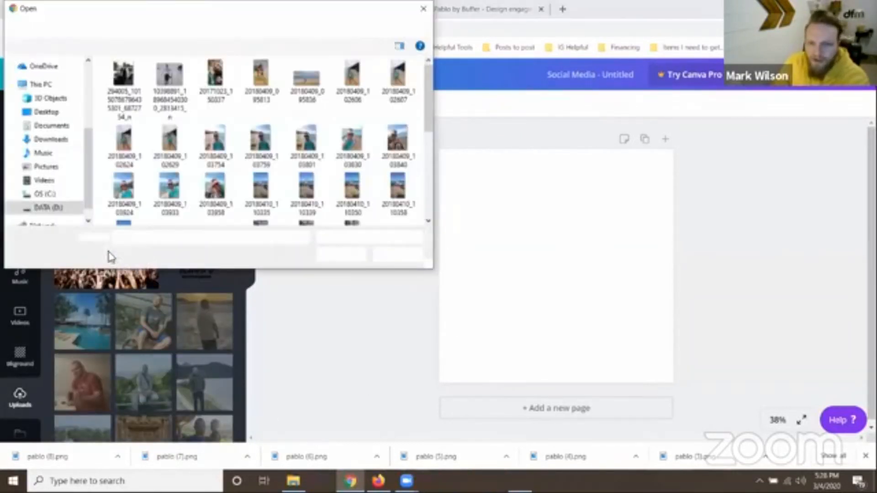
pyautogui.click(63, 150)
pyautogui.click(63, 139)
pyautogui.click(135, 110)
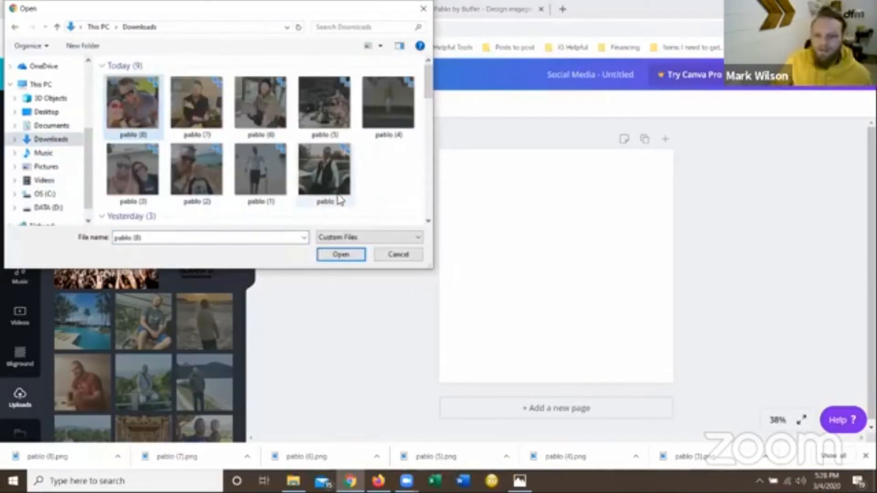
pyautogui.keyDown('shift'); pyautogui.click(341, 199); pyautogui.keyUp('shift')
pyautogui.click(340, 254)
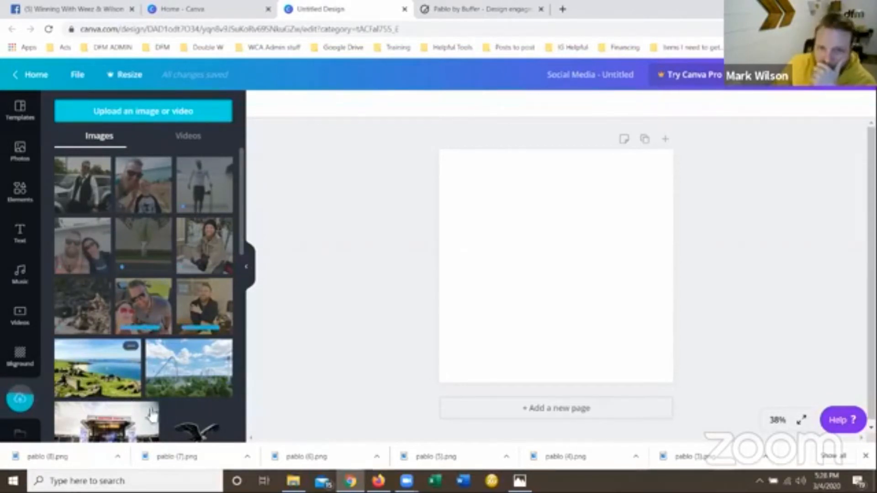
pyautogui.moveTo(111, 185); pyautogui.dragTo(451, 207)
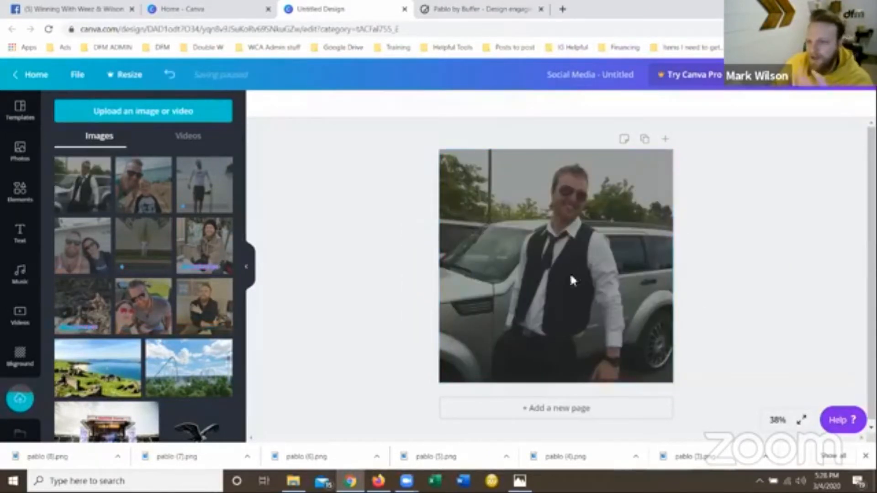
# Search Google in a new tab for "9 word motivational phrase".
pyautogui.hotkey('ctrl', 't')
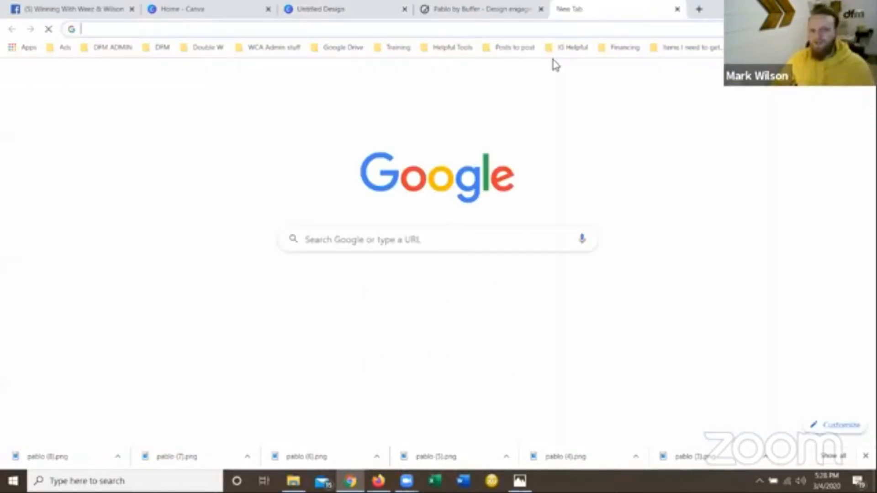
pyautogui.write('9 wor')
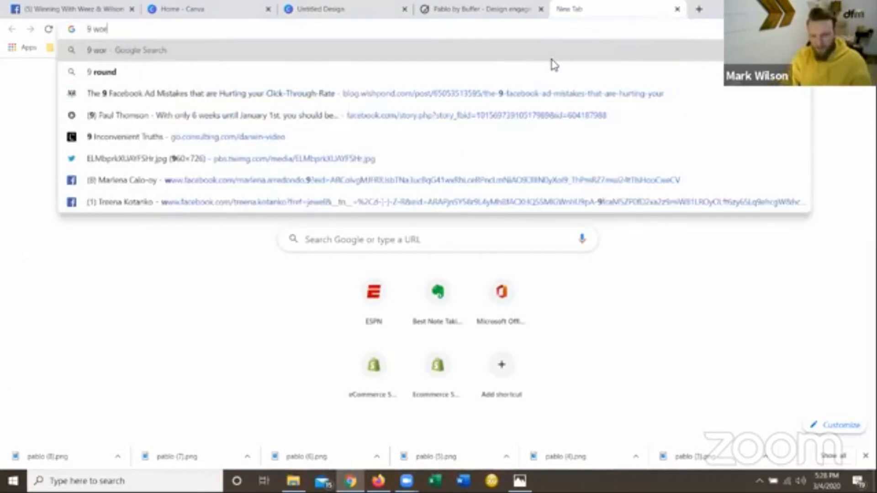
pyautogui.write('d motivational phr')
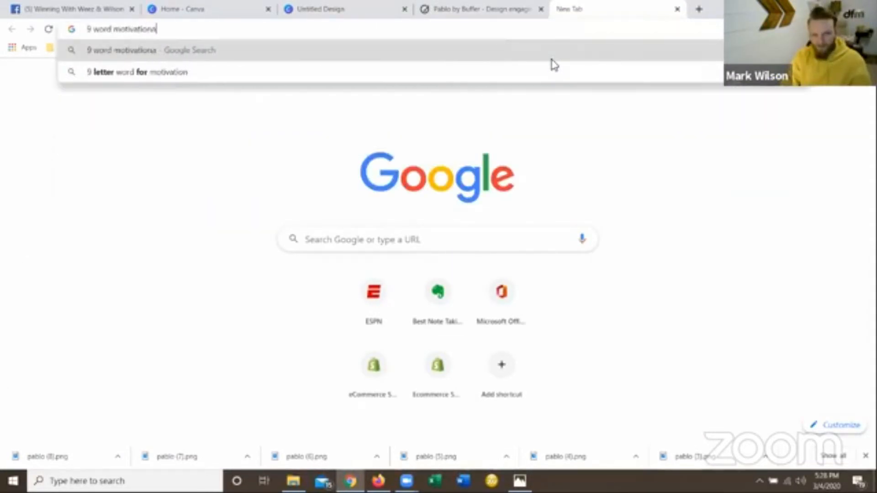
pyautogui.write('phrase')
pyautogui.press('Return')
# Look through the first Pinterest result for nine-word quotes and return to the search results.
pyautogui.click(151, 188)
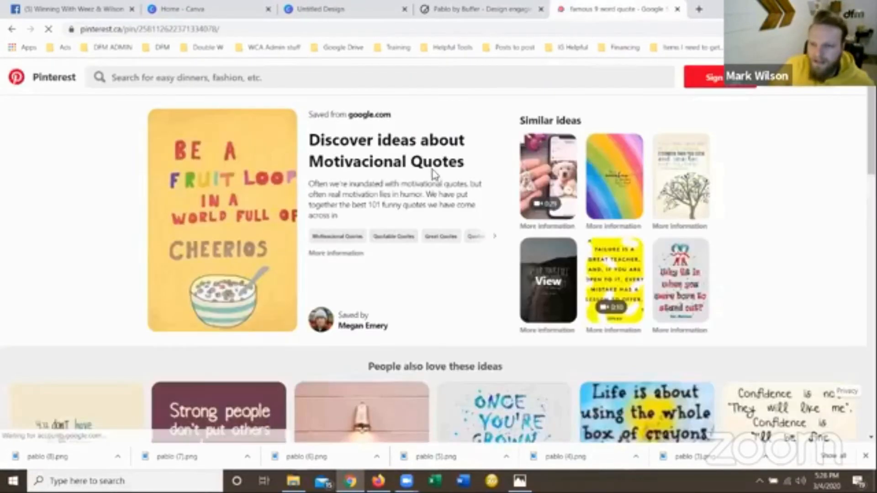
pyautogui.scroll(-3, 435, 172)
pyautogui.scroll(-4, 288, 304)
pyautogui.hotkey('alt', 'Left')
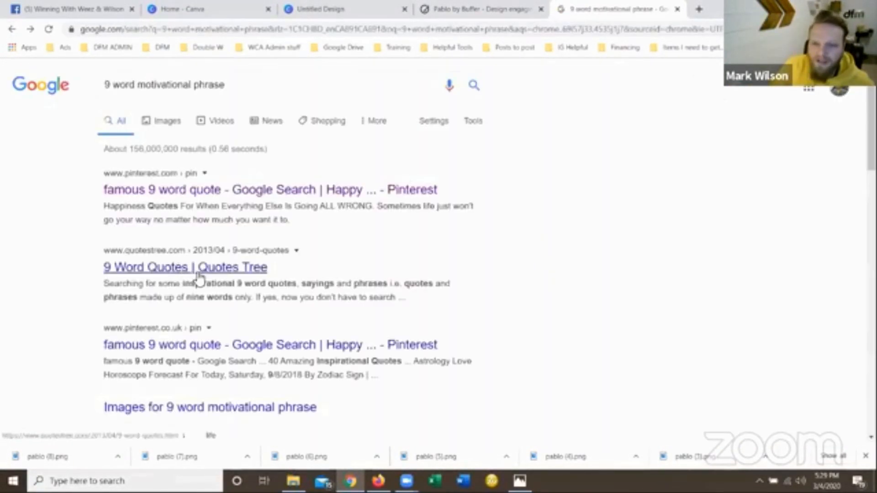
# Open the 9 Word Quotes page on Quotes Tree and copy the word "Pleasure" from the Aristotle quote.
pyautogui.click(176, 270)
pyautogui.scroll(-8, 482, 267)
pyautogui.scroll(-3, 325, 258)
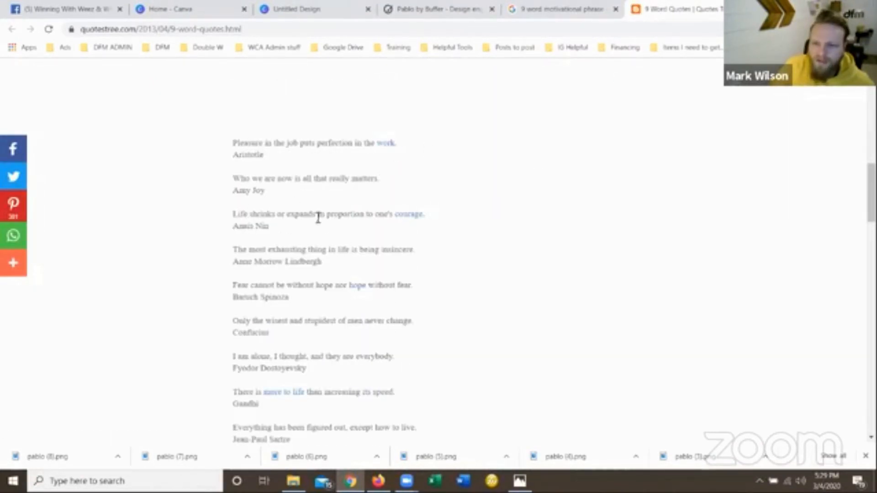
pyautogui.scroll(-1, 274, 221)
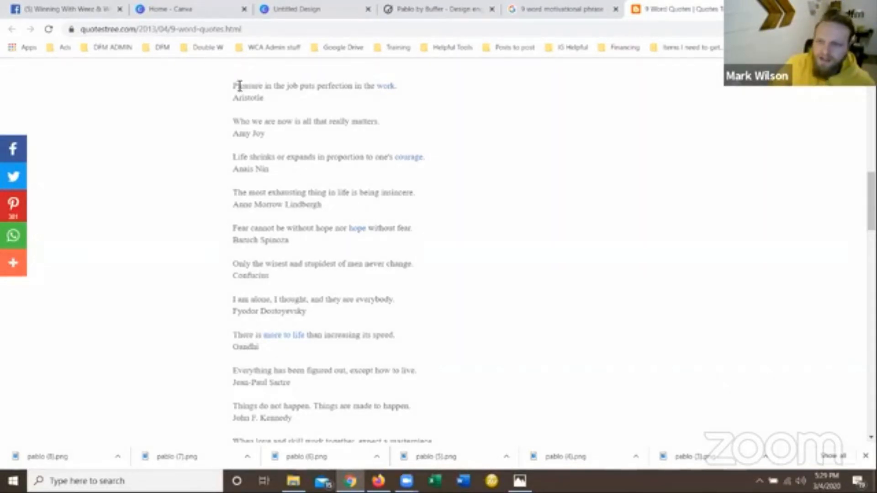
pyautogui.rightClick(263, 88)
pyautogui.click(284, 94)
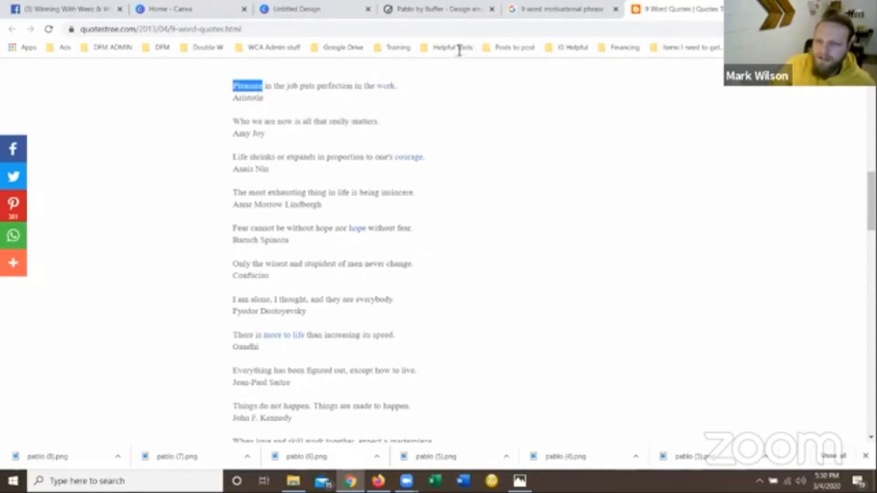
# Add a heading reading "Pleasure" over the vest portrait in the Canva design and colour it white.
pyautogui.click(277, 10)
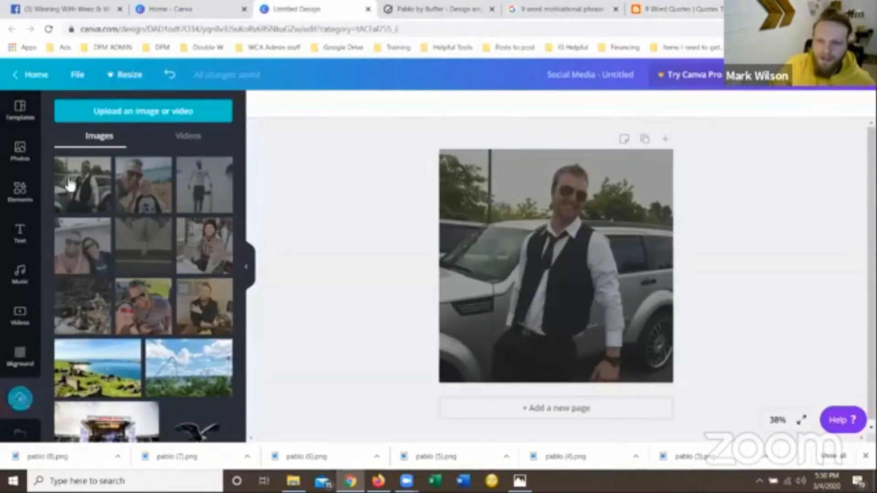
pyautogui.click(19, 233)
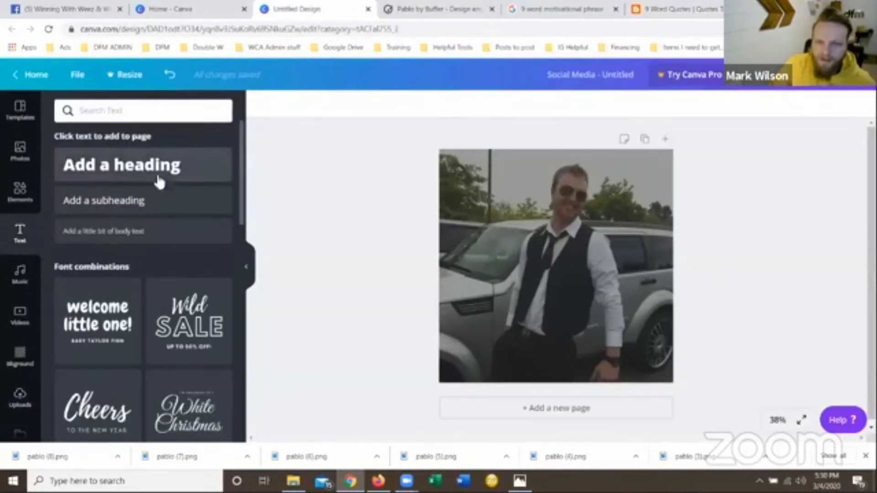
pyautogui.click(128, 178)
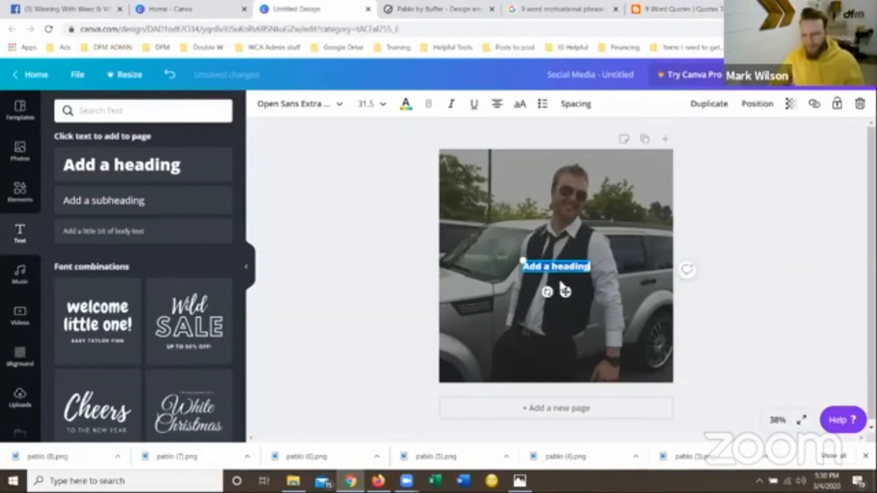
pyautogui.write('Pleasure')
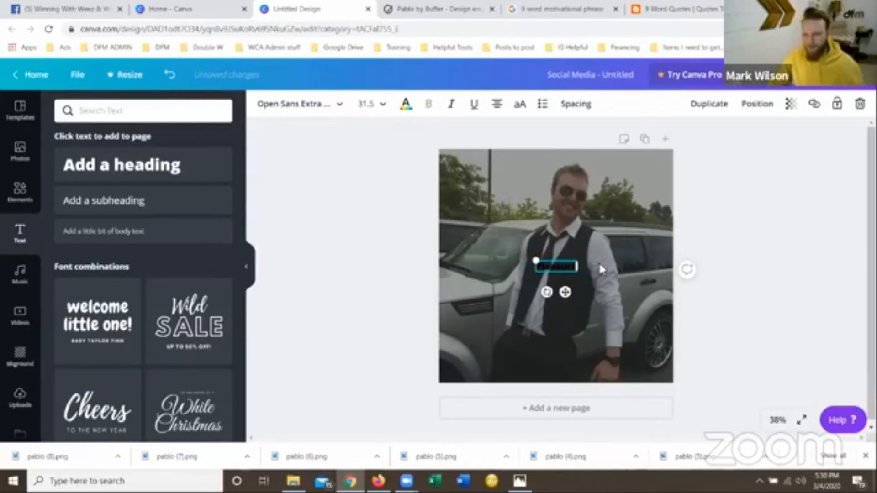
pyautogui.click(407, 106)
pyautogui.click(219, 272)
pyautogui.click(454, 230)
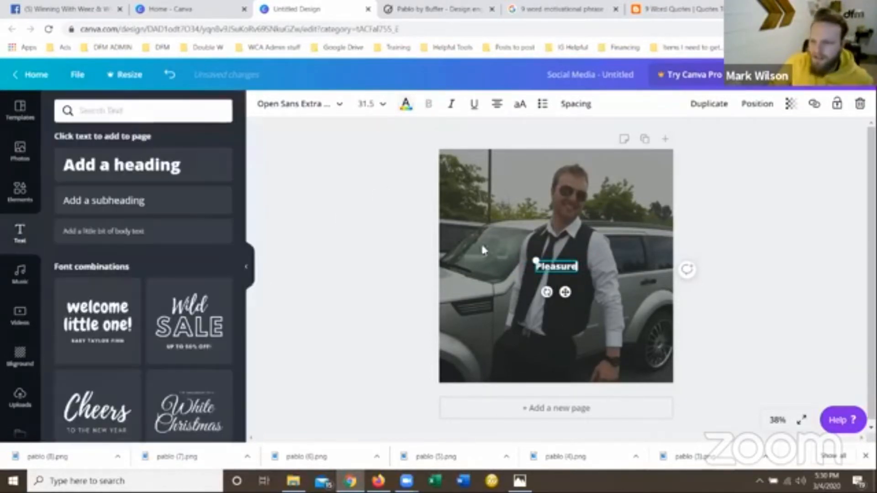
# Set the font size of the "Pleasure" heading to 144.
pyautogui.click(327, 108)
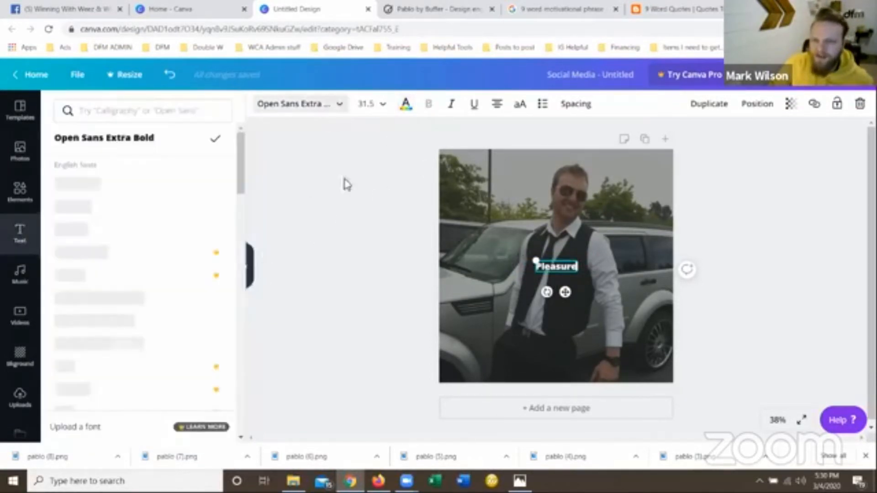
pyautogui.click(369, 103)
pyautogui.scroll(-3, 368, 275)
pyautogui.click(404, 337)
pyautogui.click(334, 186)
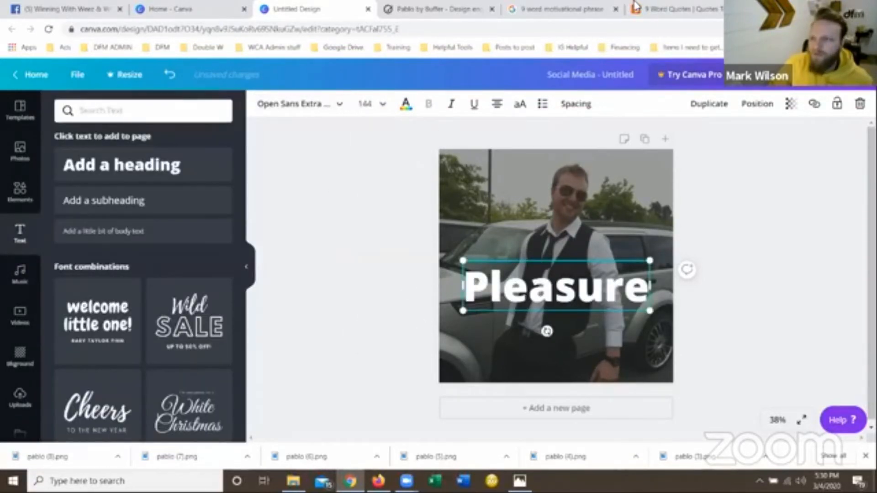
# Replace the "Pleasure" heading with the word "perfection" copied from the Aristotle quote on Quotes Tree, and make it uppercase.
pyautogui.click(666, 7)
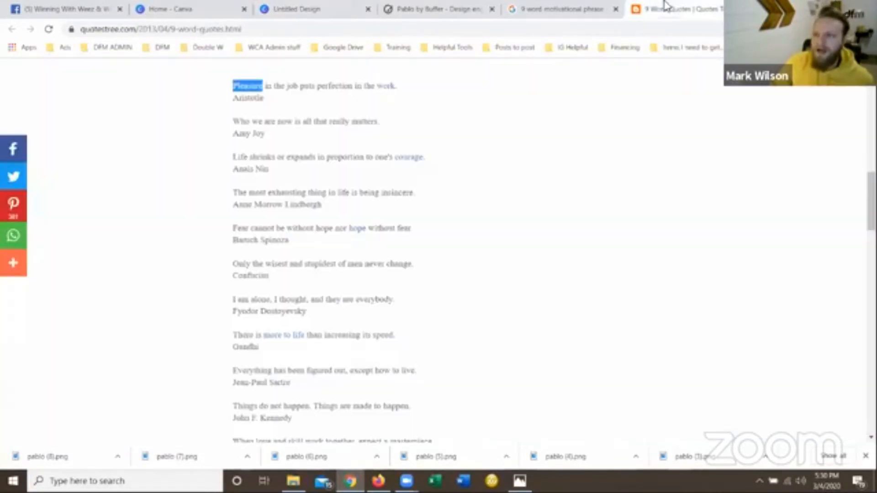
pyautogui.doubleClick(335, 88)
pyautogui.rightClick(326, 93)
pyautogui.click(338, 95)
pyautogui.click(432, 11)
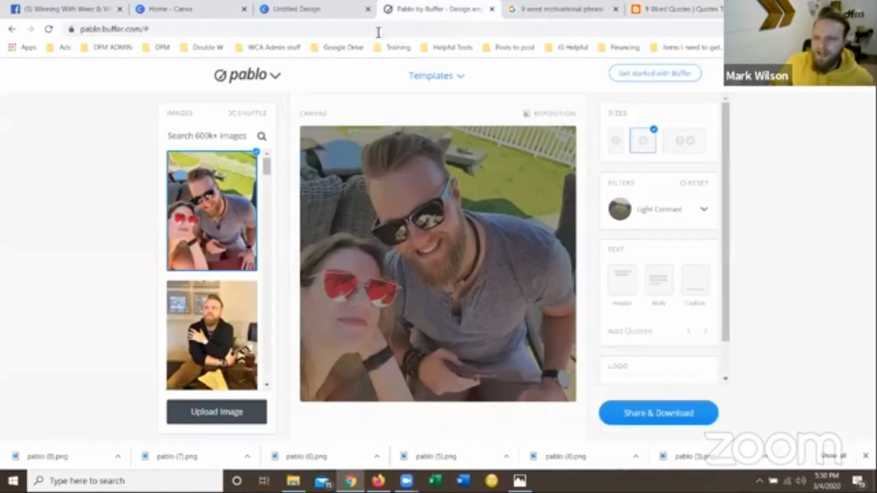
pyautogui.click(311, 9)
pyautogui.doubleClick(537, 295)
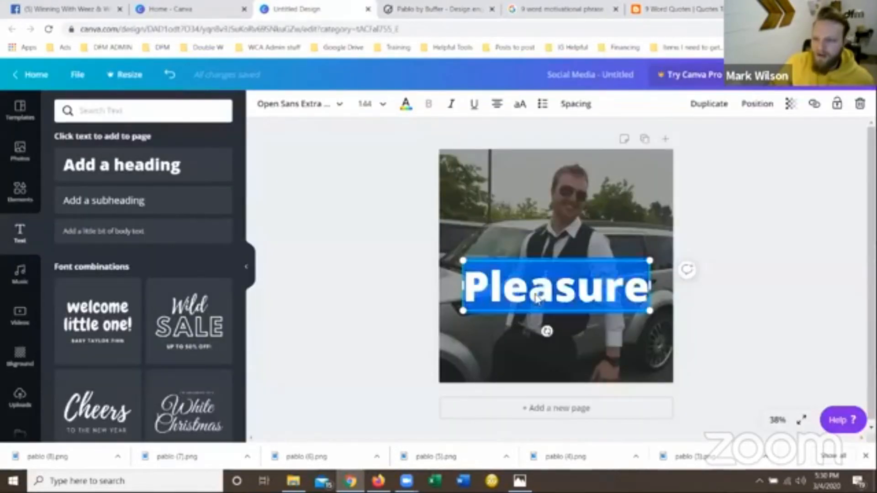
pyautogui.rightClick(538, 295)
pyautogui.click(577, 172)
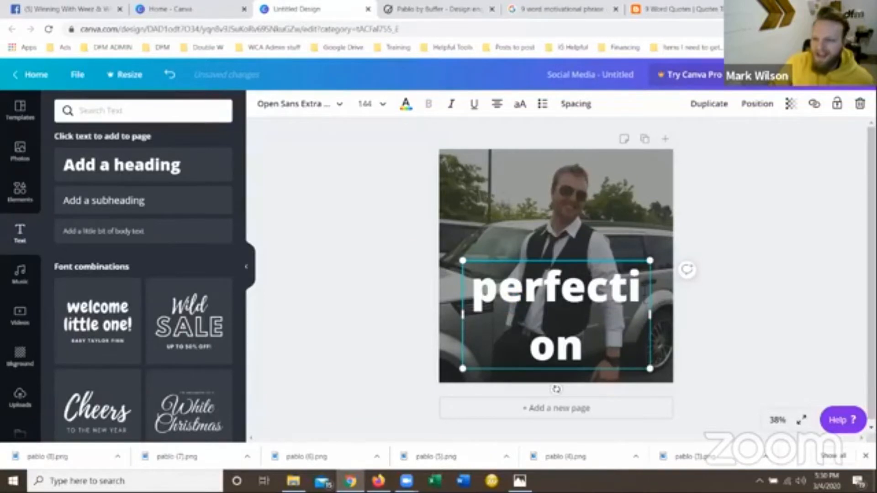
pyautogui.click(519, 104)
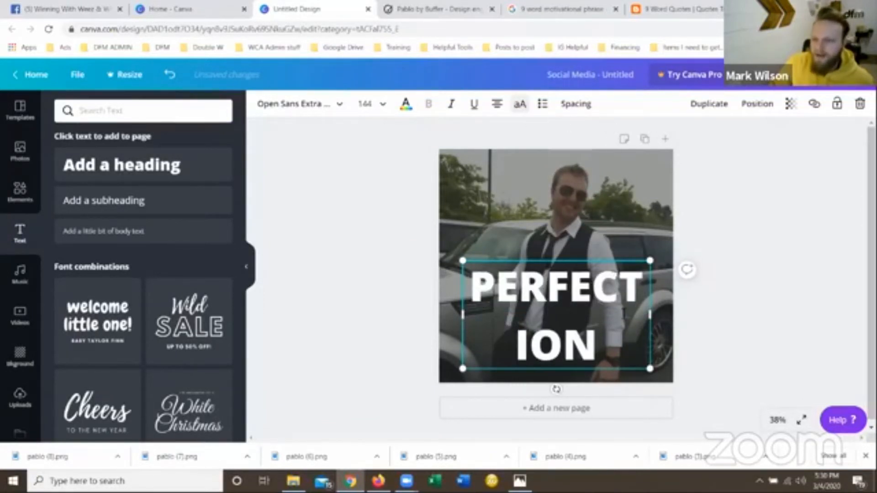
# Try font sizes 120, 110, 100 and 105 on the "PERFECTION" heading.
pyautogui.click(383, 106)
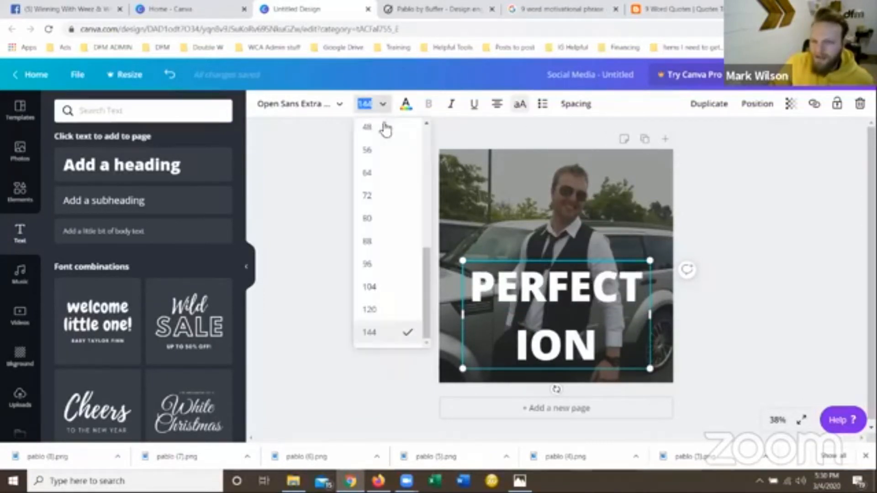
pyautogui.click(385, 311)
pyautogui.click(365, 104)
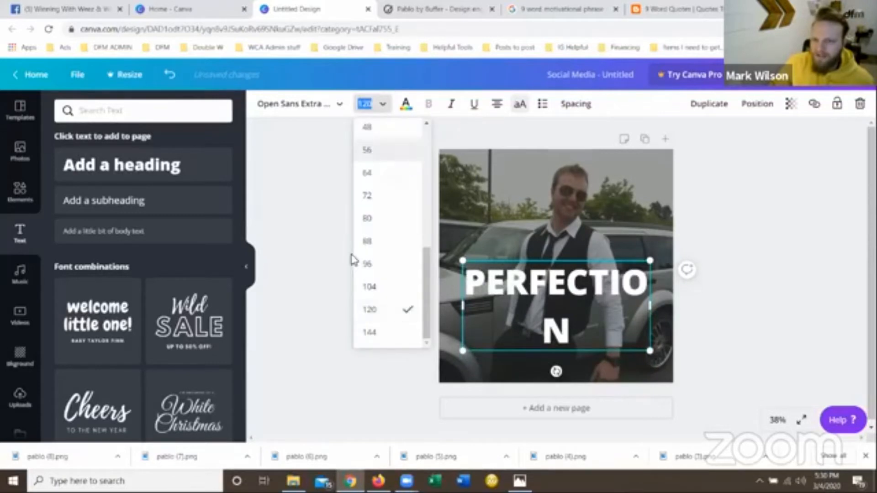
pyautogui.write('110')
pyautogui.press('Return')
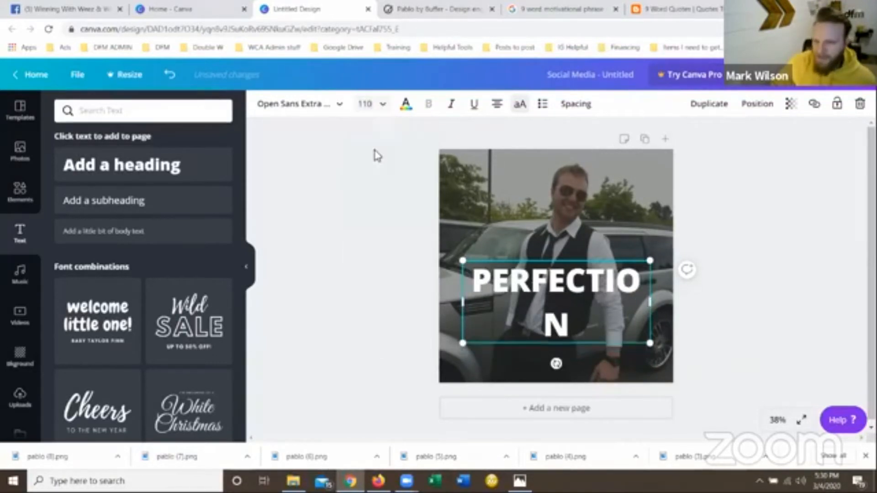
pyautogui.click(365, 105)
pyautogui.write('100')
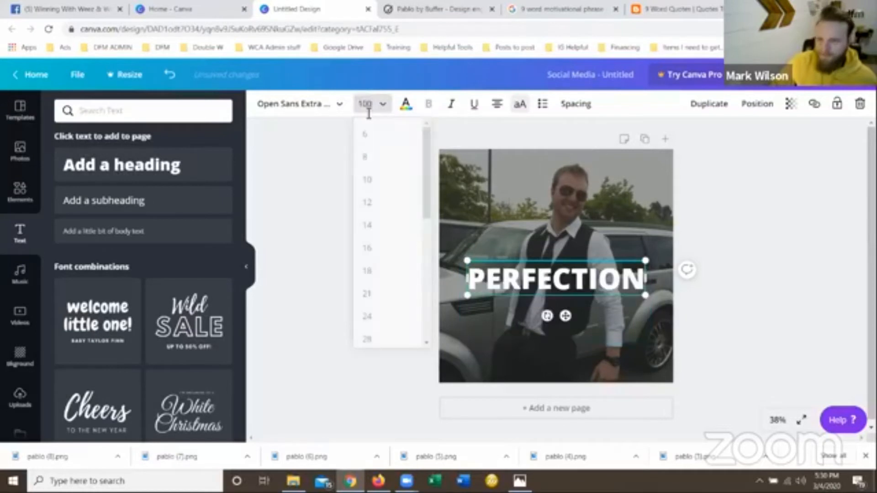
pyautogui.press('Return')
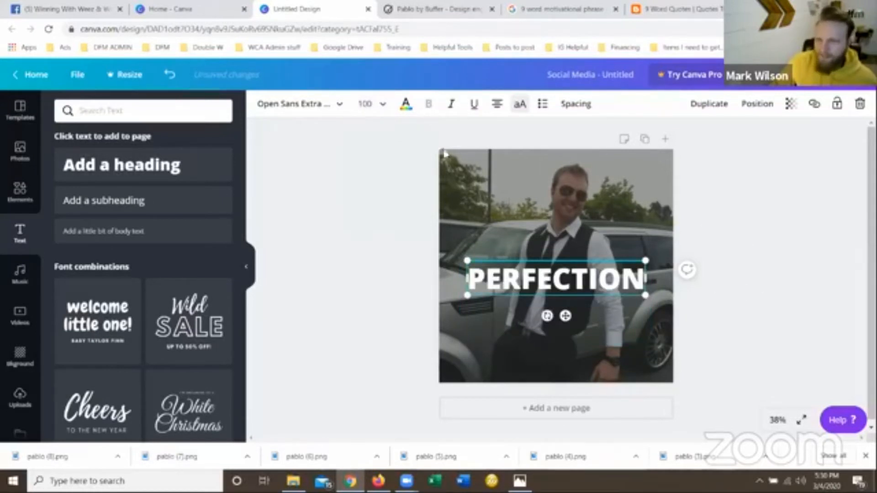
pyautogui.click(375, 108)
pyautogui.write('105')
pyautogui.press('Return')
# Widen the heading's text box on both sides to the full design width of 1,080 and set its font size to 120.
pyautogui.moveTo(650, 279); pyautogui.dragTo(674, 280)
pyautogui.moveTo(525, 283); pyautogui.dragTo(540, 279)
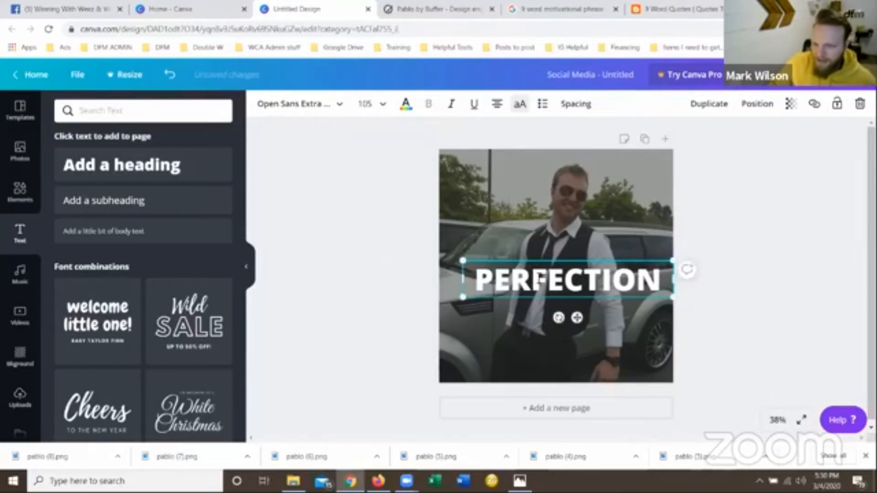
pyautogui.moveTo(463, 279); pyautogui.dragTo(439, 279)
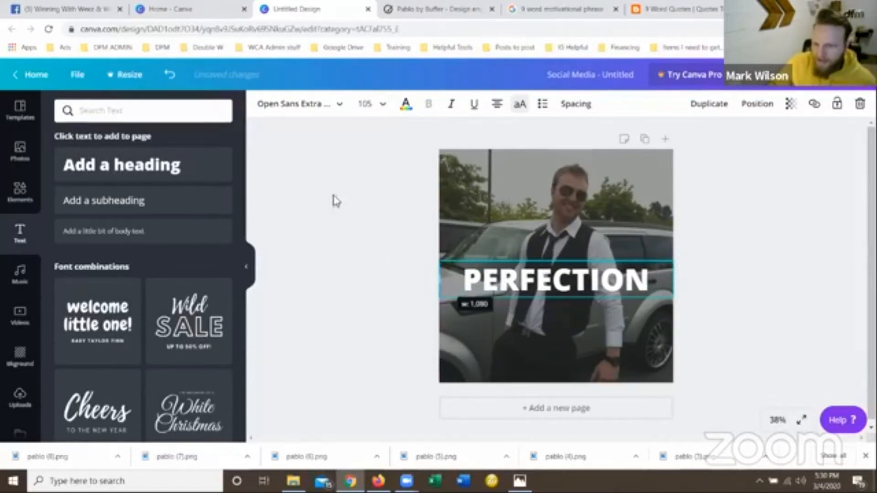
pyautogui.click(364, 104)
pyautogui.scroll(-5, 386, 305)
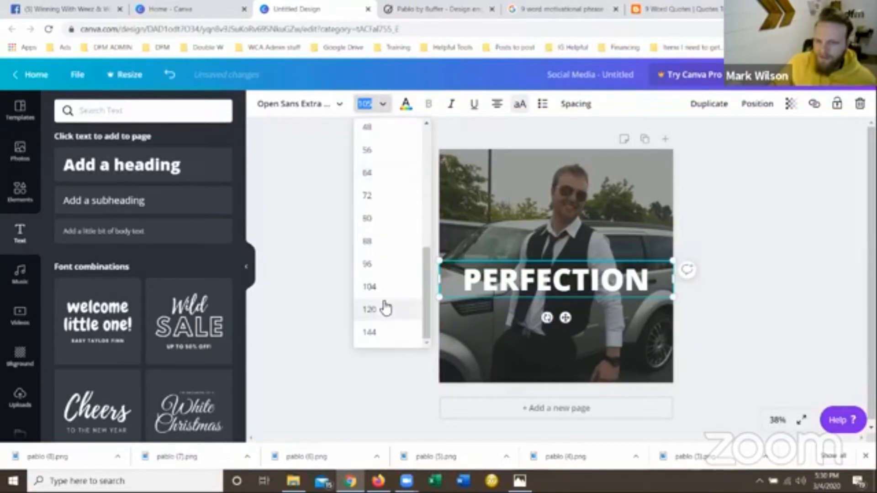
pyautogui.click(385, 307)
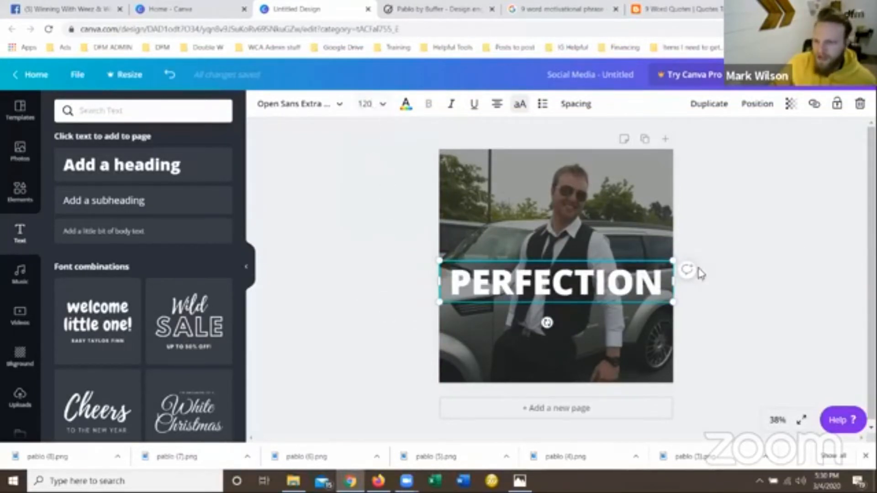
# Move the "PERFECTION" heading up to the vertical centre of the photo and deselect it.
pyautogui.click(801, 250)
pyautogui.moveTo(564, 283); pyautogui.dragTo(573, 254)
pyautogui.click(768, 254)
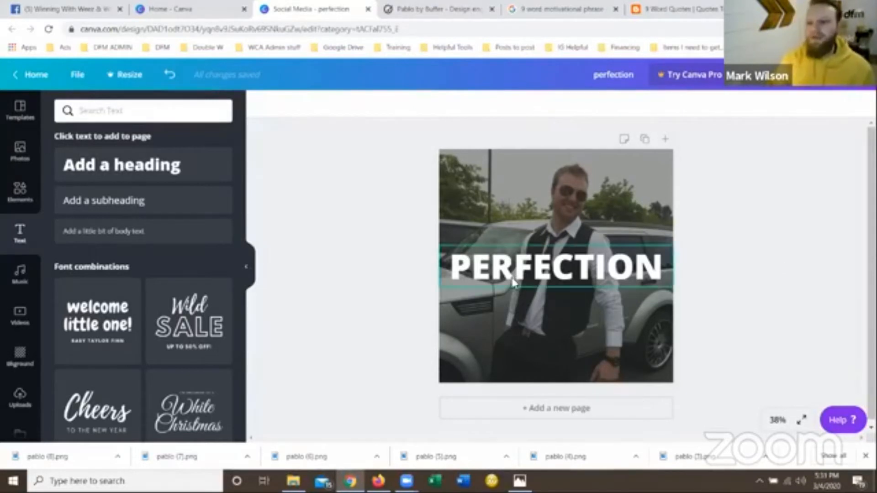
# Try the fonts Adumu Regular, Adigiana Toybox, Advent Pro Bold and Aileron Heavy on the "PERFECTION" heading.
pyautogui.click(527, 255)
pyautogui.click(306, 105)
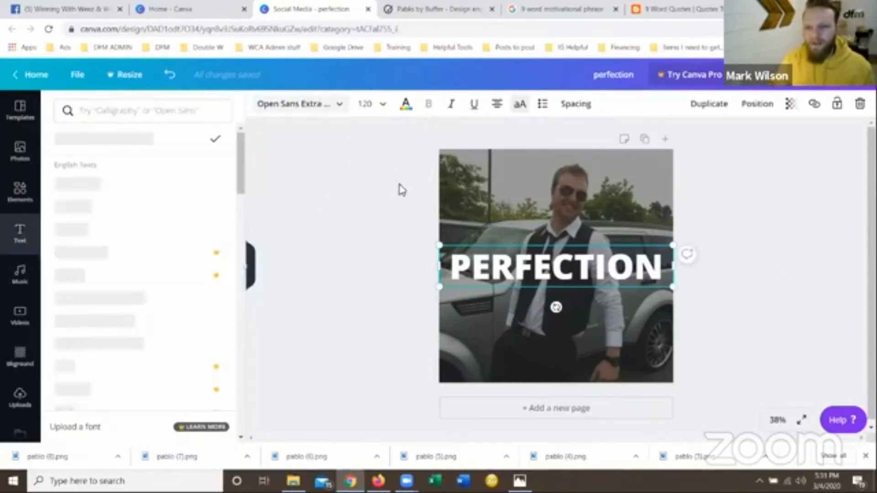
pyautogui.scroll(-10, 94, 338)
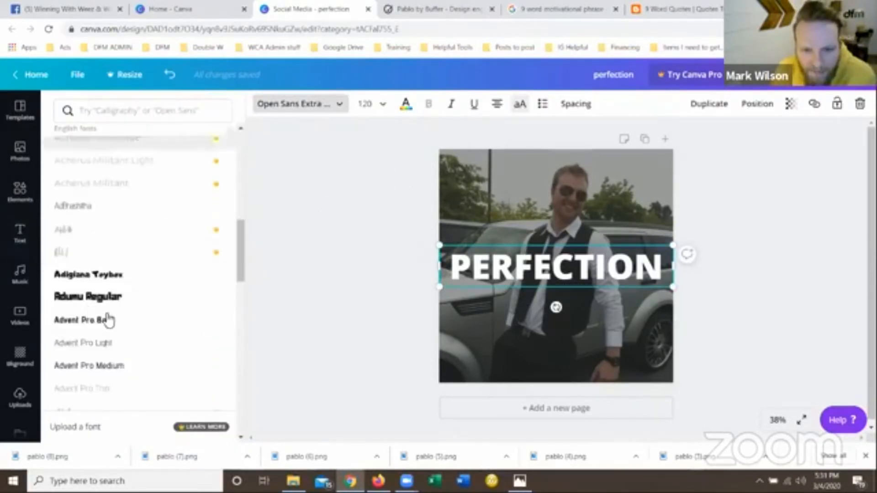
pyautogui.click(118, 296)
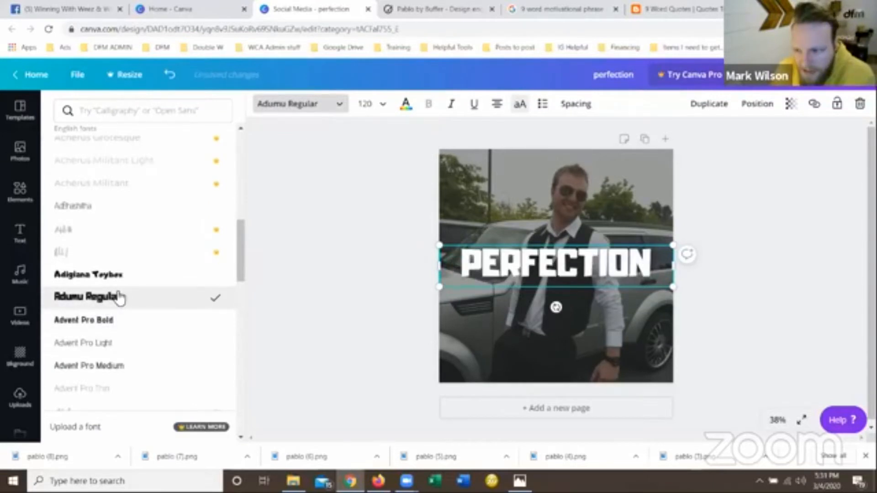
pyautogui.click(101, 279)
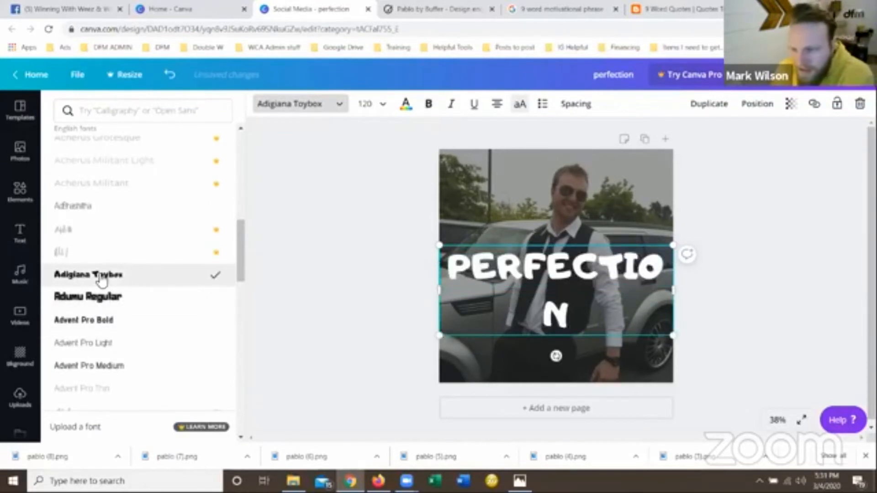
pyautogui.click(109, 324)
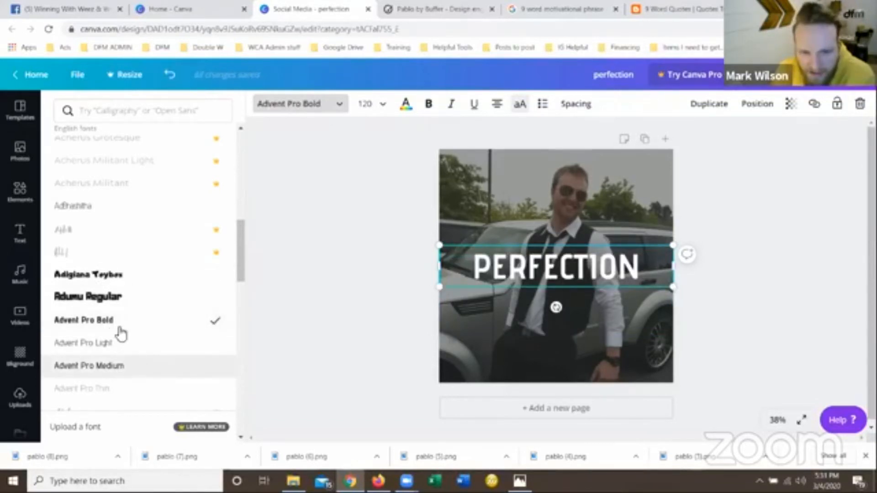
pyautogui.scroll(-5, 118, 336)
pyautogui.click(109, 282)
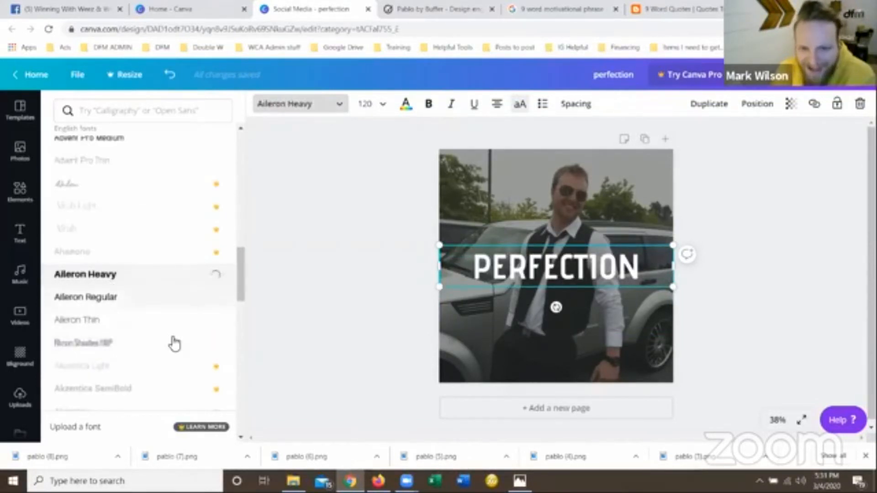
# Try the Amaranth font on the heading, with and without bold.
pyautogui.scroll(-10, 169, 350)
pyautogui.scroll(4, 114, 306)
pyautogui.click(88, 330)
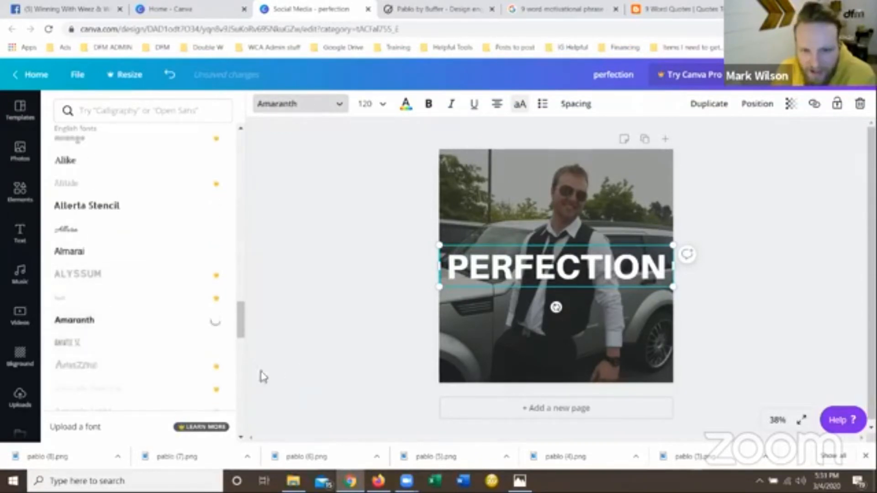
pyautogui.click(430, 103)
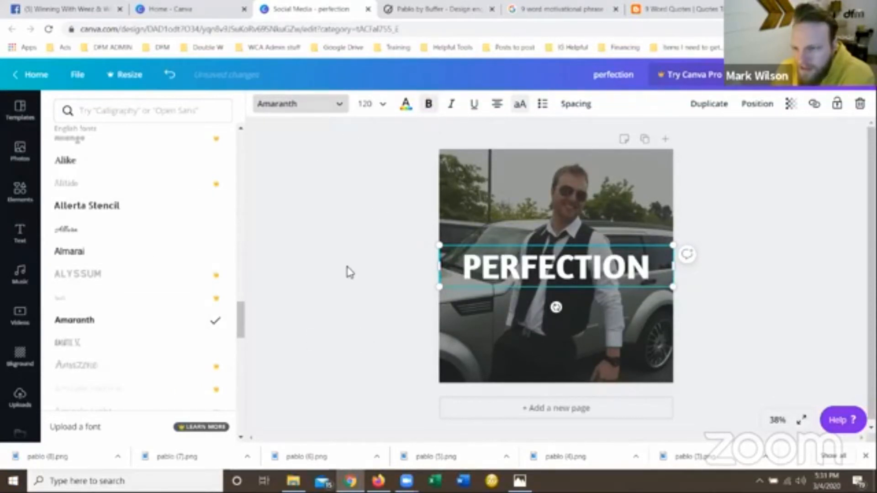
pyautogui.click(429, 104)
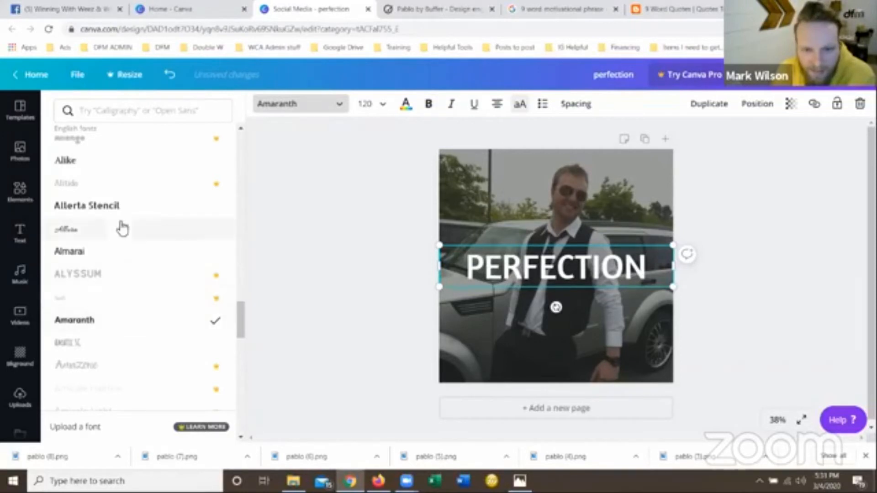
# Compare the Amiko font on the heading, set it to Amiko Bold and deselect the text.
pyautogui.scroll(-5, 101, 265)
pyautogui.click(90, 275)
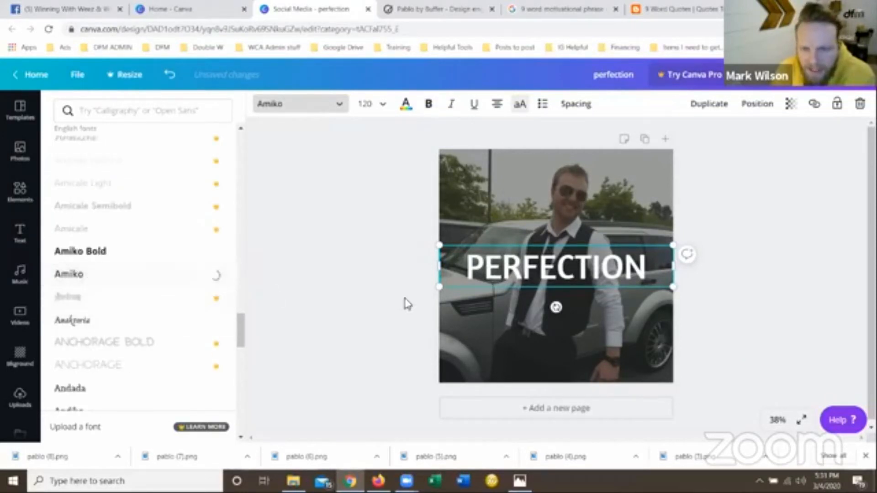
pyautogui.click(103, 252)
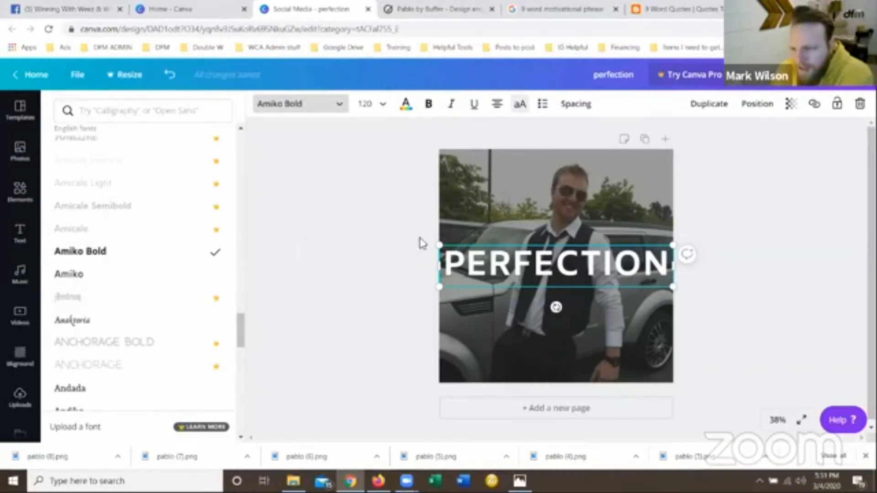
pyautogui.click(422, 244)
pyautogui.click(726, 241)
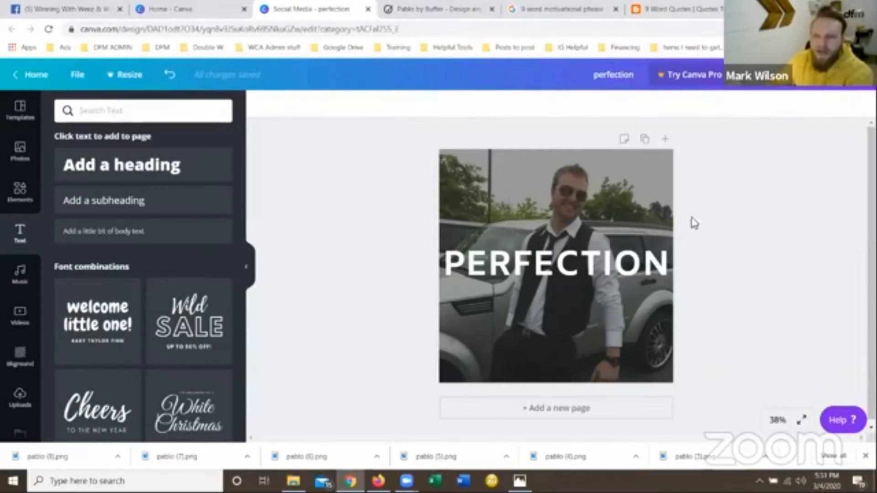
# Show the uploaded images in the Canva editor and select the word "Pleasure" in the Aristotle quote on Quotes Tree.
pyautogui.click(21, 394)
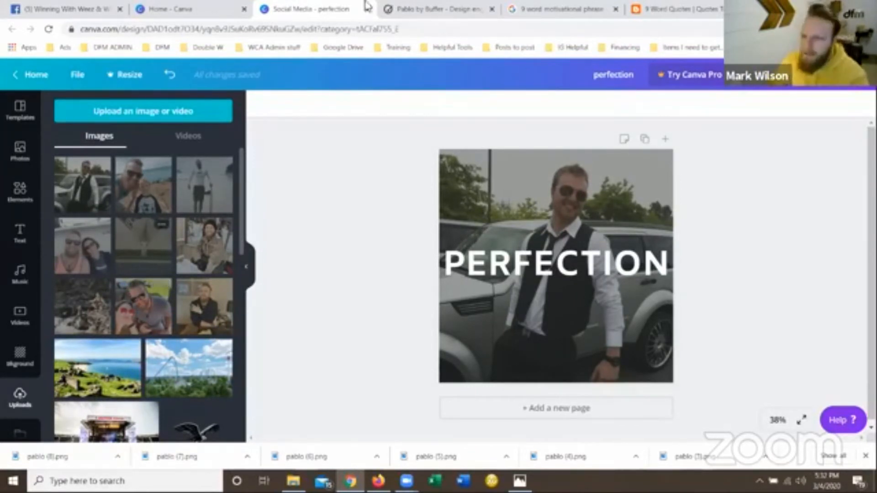
pyautogui.click(668, 7)
pyautogui.doubleClick(247, 89)
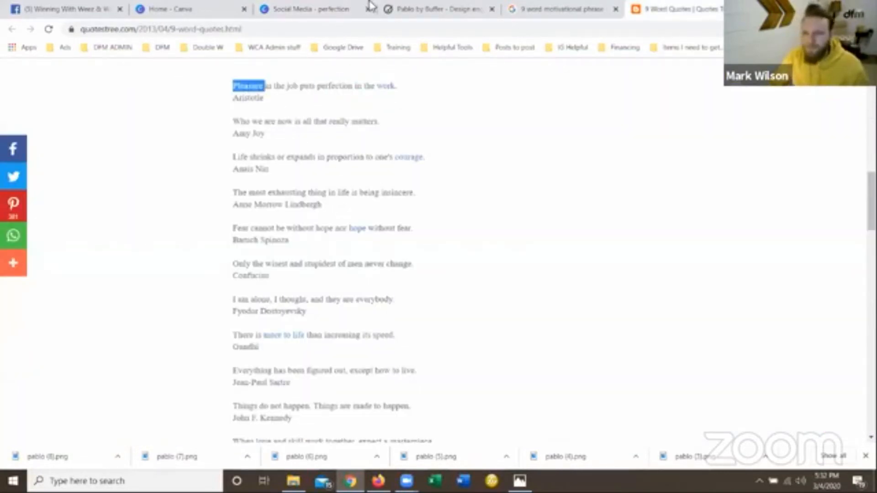
# Return to the Canva design and close the Pablo and Google search pages.
pyautogui.click(435, 8)
pyautogui.click(341, 8)
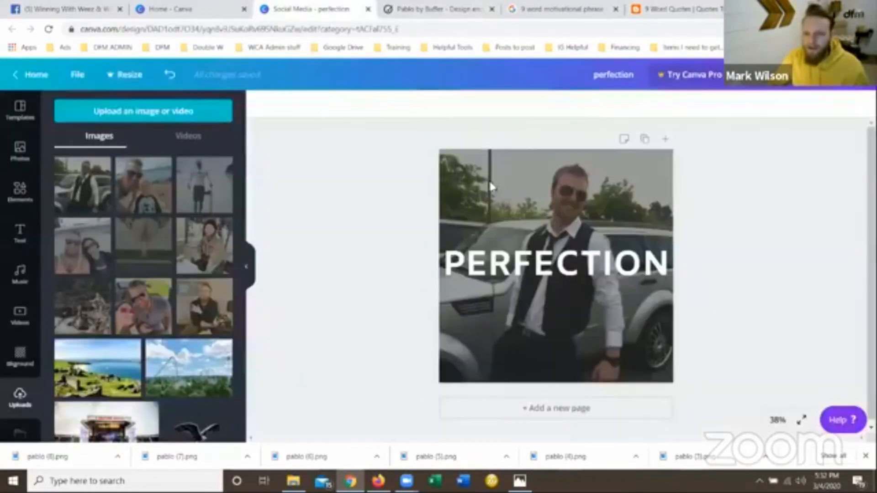
pyautogui.click(492, 9)
pyautogui.click(491, 9)
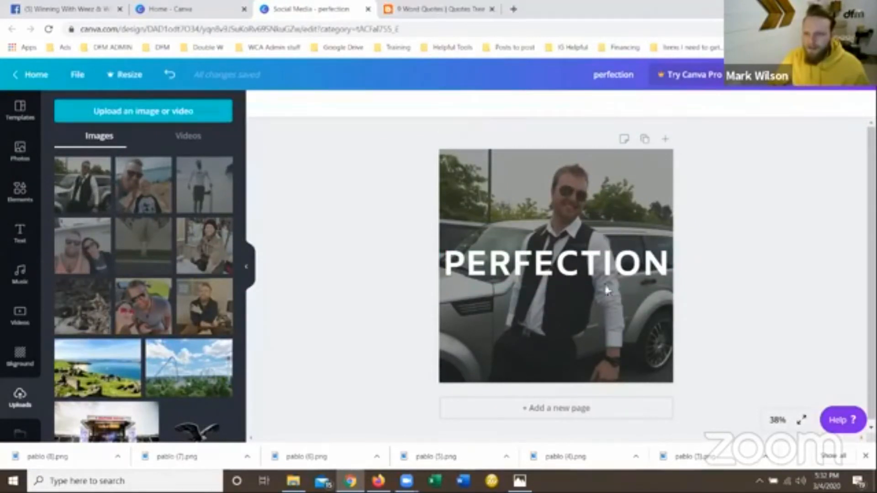
# Replace the heading text over the vest portrait with "PLEASURE" and deselect it.
pyautogui.click(587, 263)
pyautogui.click(586, 263)
pyautogui.write('PLEASURE')
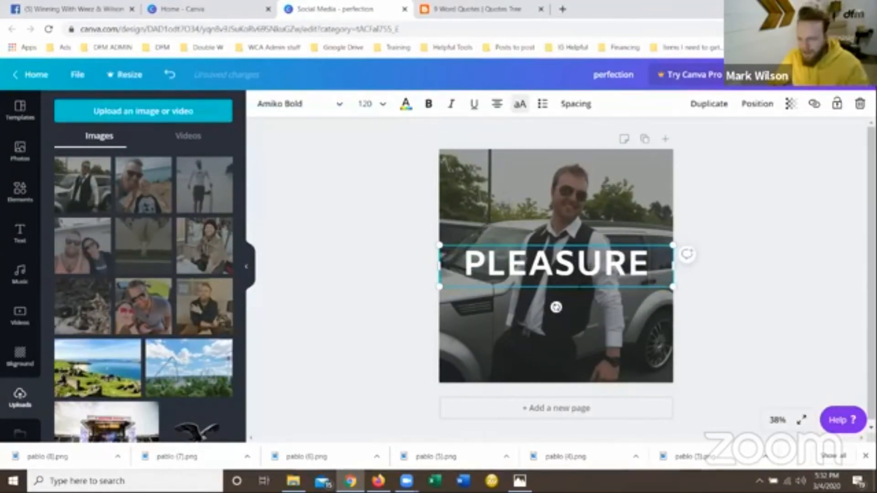
pyautogui.click(778, 254)
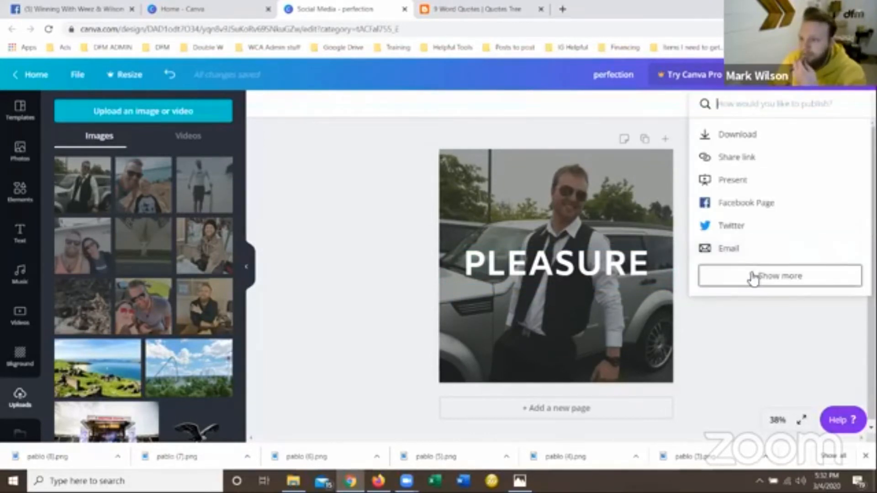
# Expand the full list of publishing options for the "PLEASURE" design and look at the Download option.
pyautogui.click(754, 276)
pyautogui.click(737, 134)
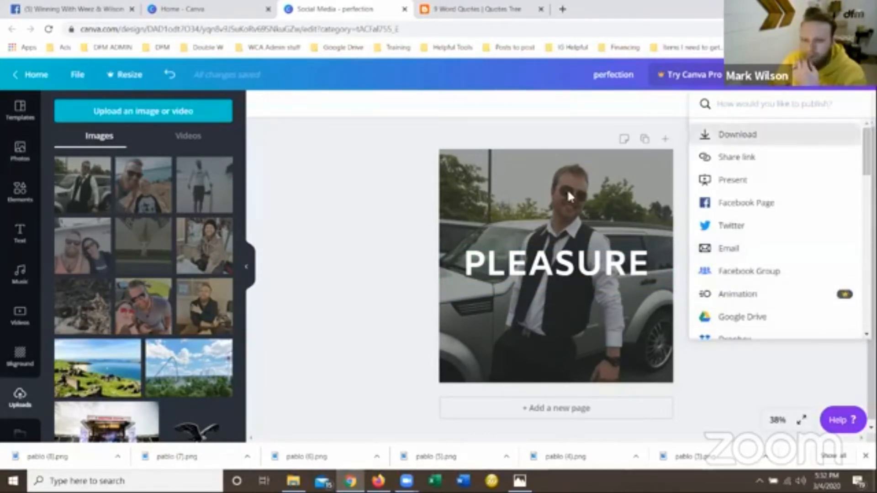
# Replace the vest portrait with the uploaded beach selfie with the child as the full-page background.
pyautogui.moveTo(147, 200); pyautogui.dragTo(478, 198)
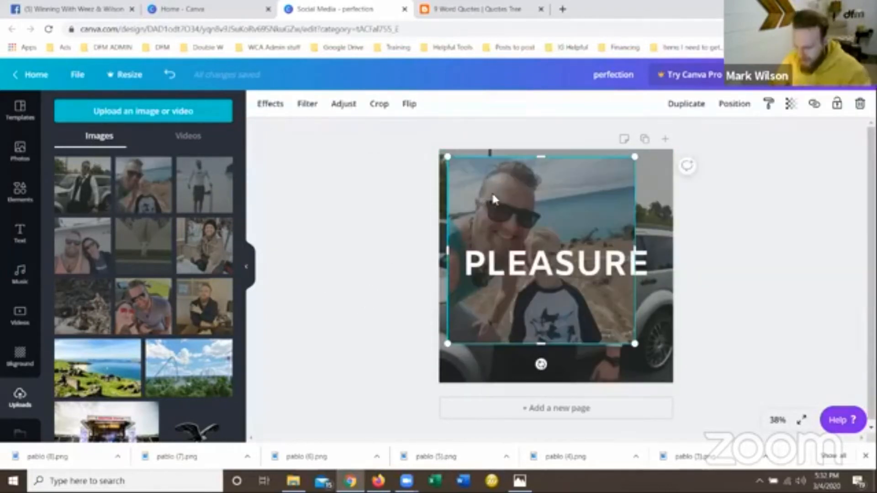
pyautogui.press('Delete')
pyautogui.moveTo(153, 189); pyautogui.dragTo(459, 185)
# Check the Aristotle quote for its second word and replace the "PLEASURE" heading with "IN" on the Canva design.
pyautogui.click(477, 9)
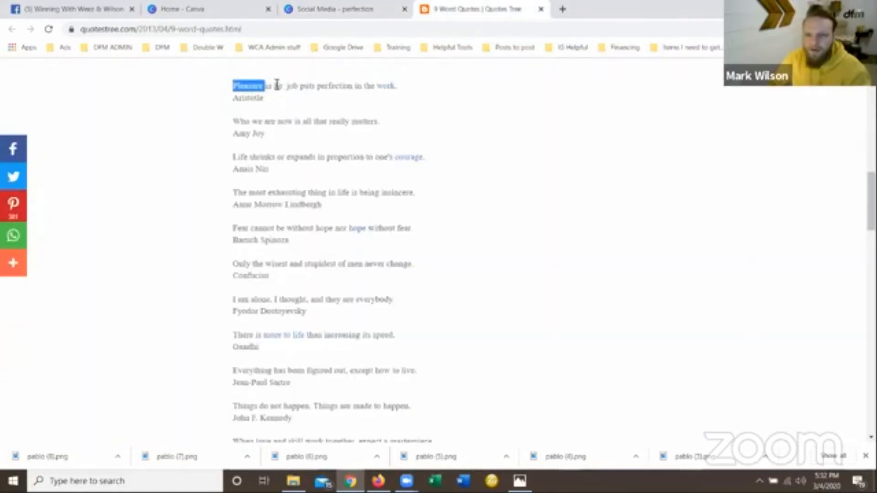
pyautogui.click(359, 15)
pyautogui.doubleClick(558, 264)
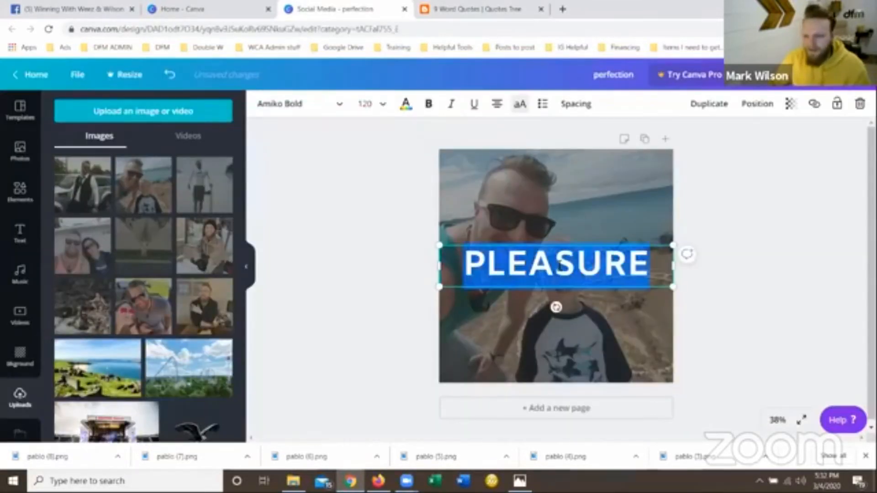
pyautogui.write('IN')
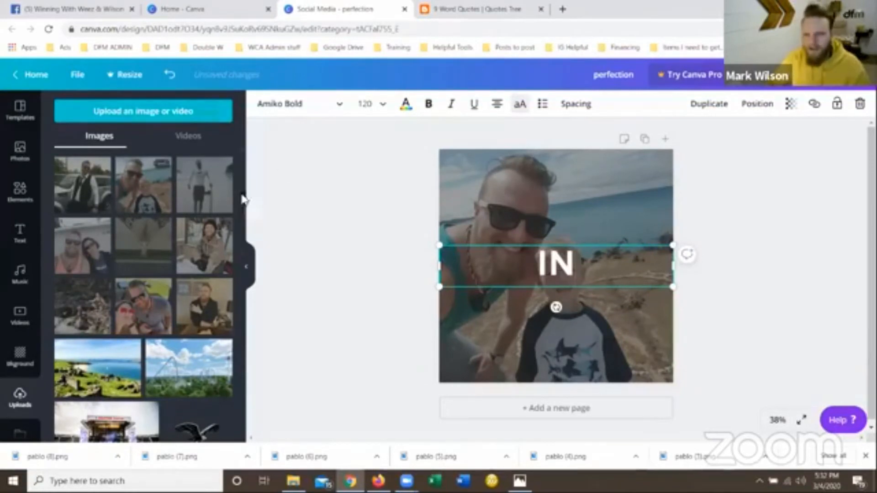
pyautogui.click(565, 188)
# Download the "IN" beach design as a PNG and dismiss the Canva Pro upgrade offer.
pyautogui.click(804, 75)
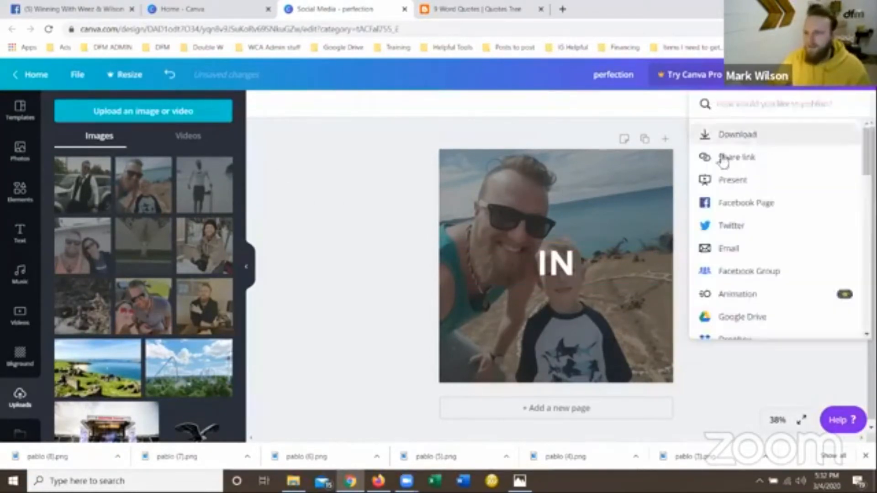
pyautogui.click(760, 142)
pyautogui.click(748, 279)
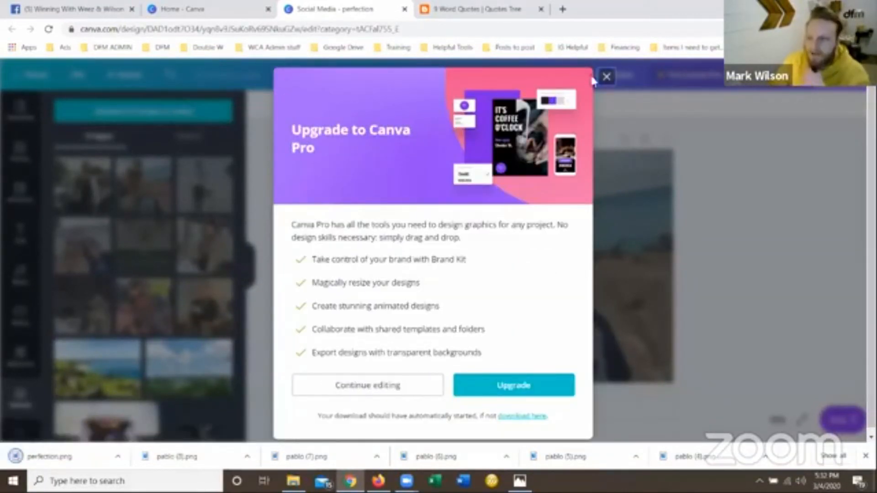
pyautogui.click(606, 76)
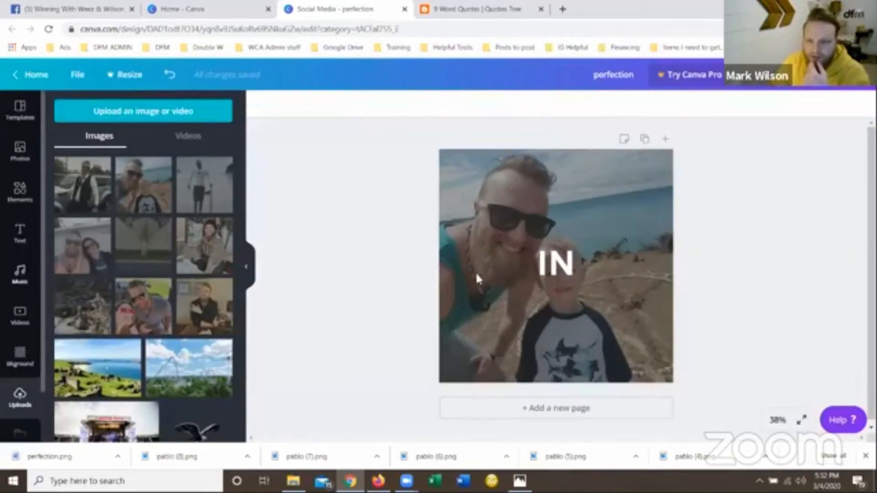
# Replace the heading with "PLEASURE" and set the vest portrait by the car as the full-page background.
pyautogui.doubleClick(571, 266)
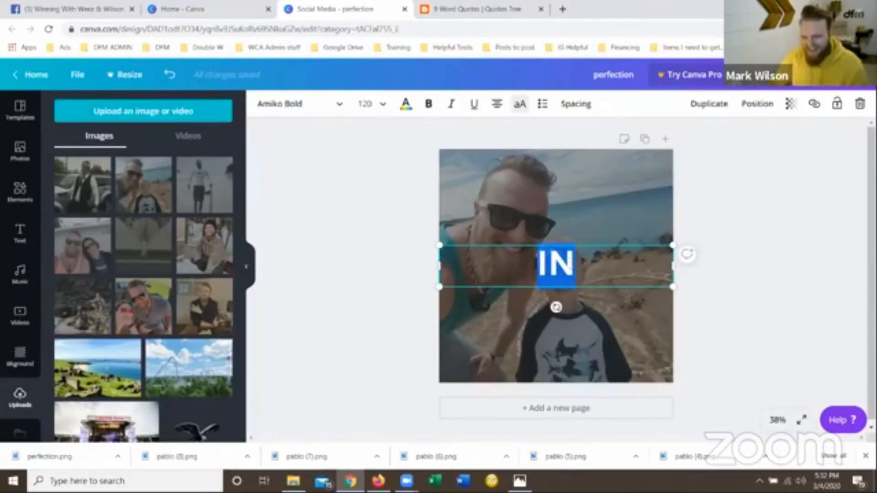
pyautogui.write('PLEASURE')
pyautogui.click(82, 185)
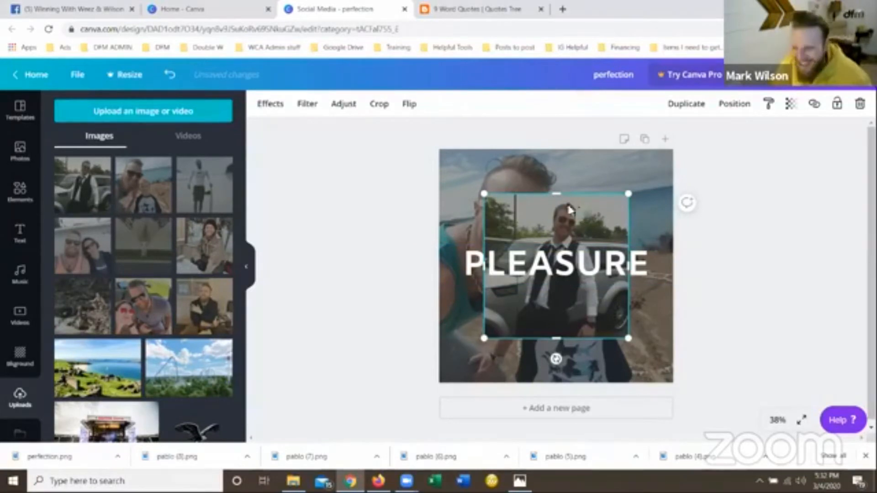
pyautogui.press('Delete')
pyautogui.moveTo(82, 185); pyautogui.dragTo(452, 204)
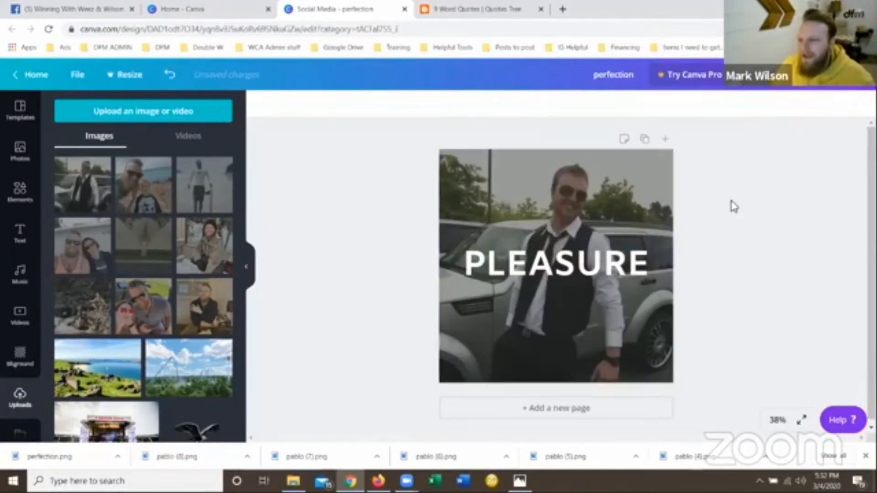
# Download the "PLEASURE" design as a PNG and dismiss the Canva Pro upgrade offer.
pyautogui.click(816, 75)
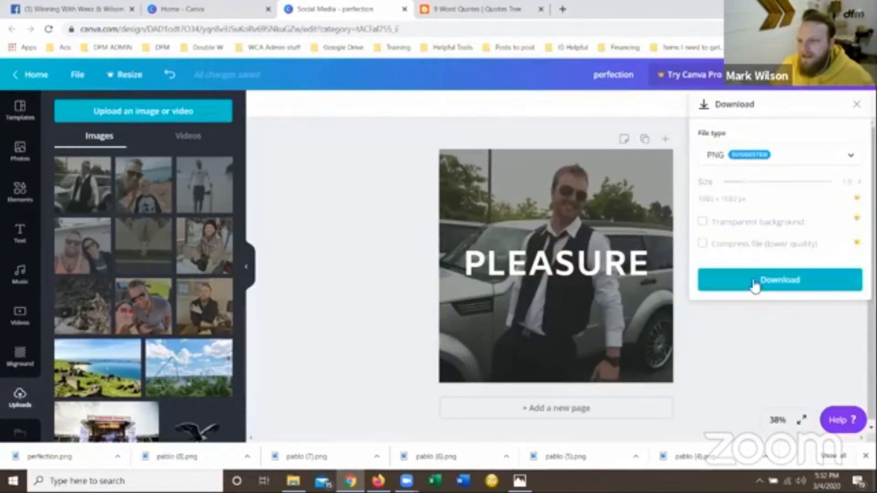
pyautogui.click(754, 281)
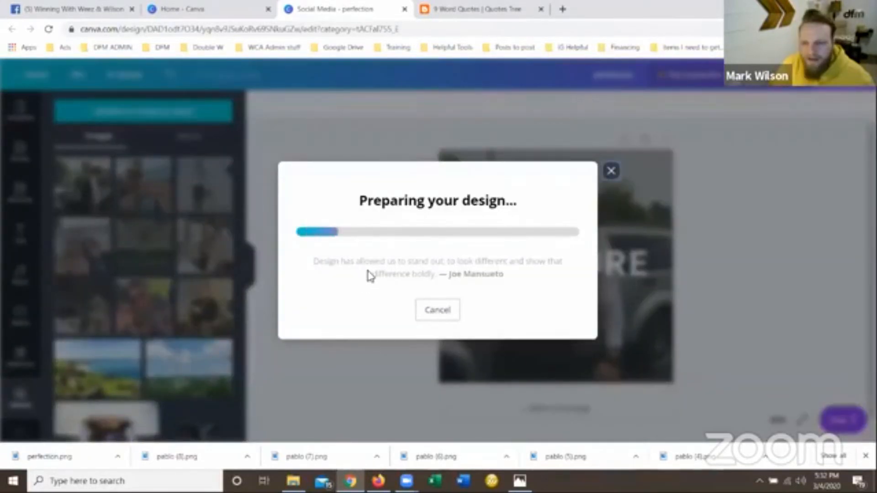
pyautogui.click(466, 9)
pyautogui.click(332, 7)
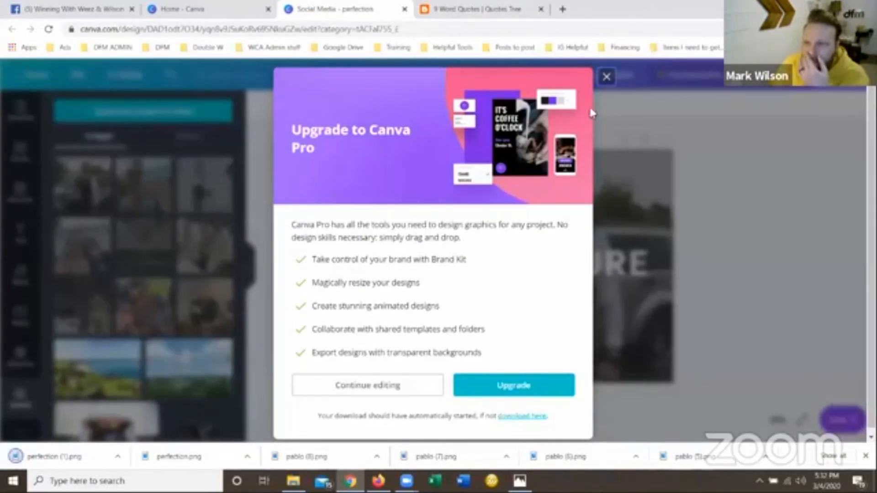
pyautogui.click(608, 76)
# Replace the heading with "THE" and set the photo of the man standing on the beach as the background.
pyautogui.click(556, 267)
pyautogui.press('Return')
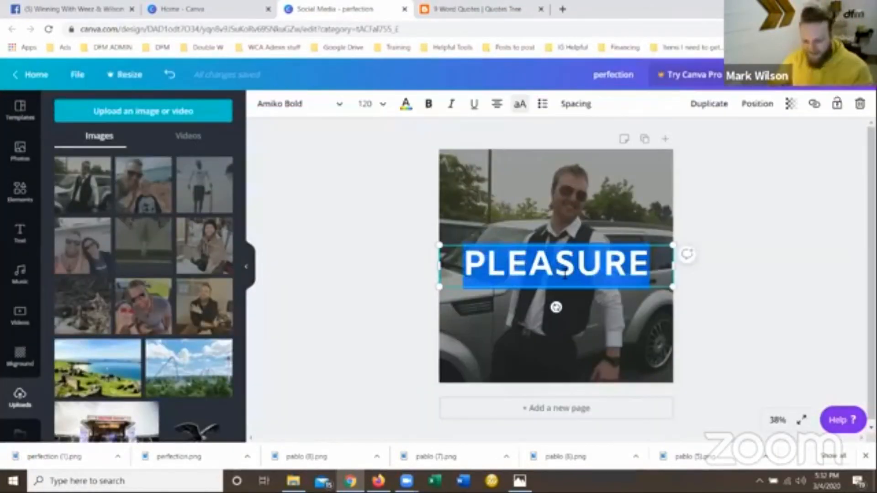
pyautogui.write('THE')
pyautogui.moveTo(206, 206); pyautogui.dragTo(453, 193)
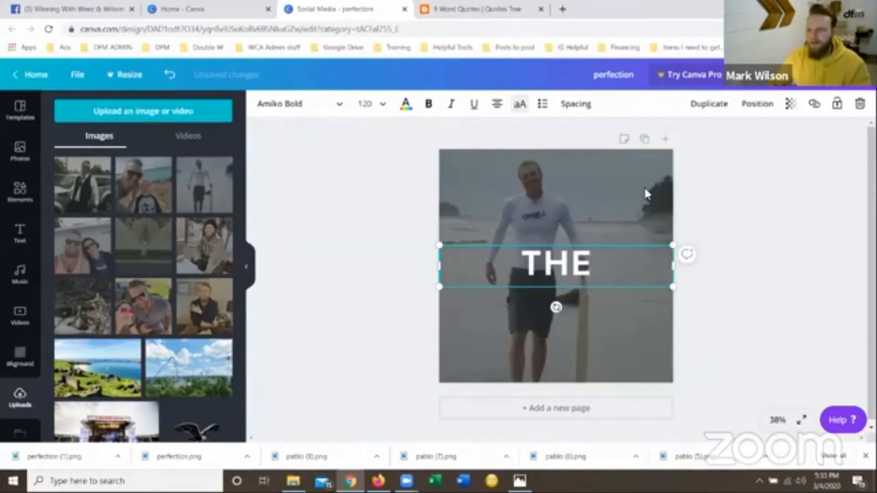
# Download the "THE" design as a PNG.
pyautogui.click(860, 75)
pyautogui.click(749, 136)
pyautogui.click(748, 281)
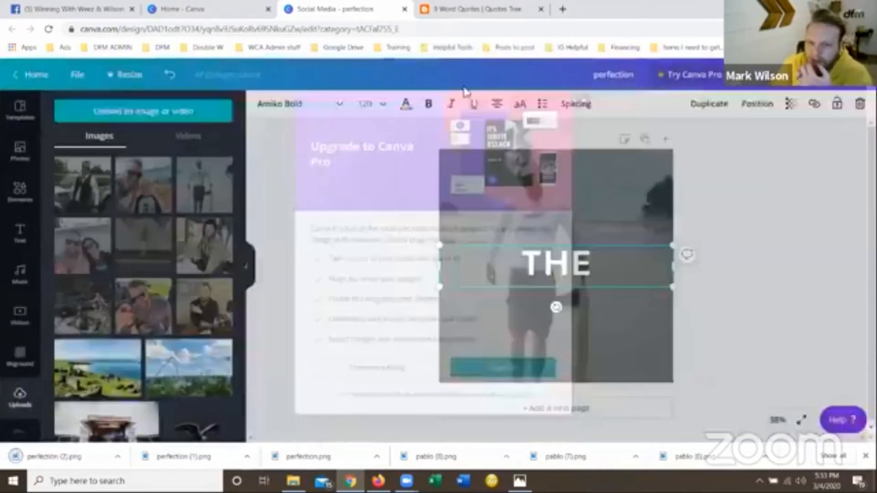
# Check the quote's next word, replace the heading with "JOB", and set the couple's sunglasses selfie as the background.
pyautogui.click(461, 8)
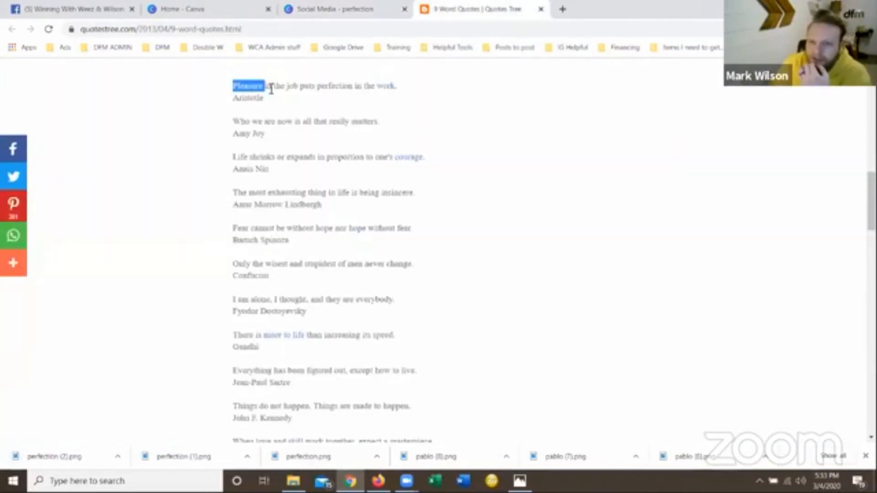
pyautogui.click(290, 87)
pyautogui.click(359, 16)
pyautogui.doubleClick(555, 267)
pyautogui.press('BackSpace')
pyautogui.write('JOB')
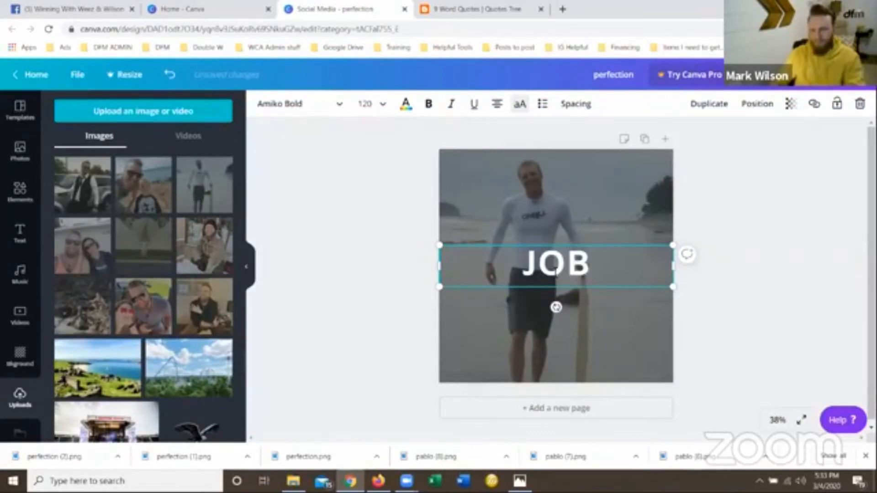
pyautogui.moveTo(144, 249); pyautogui.dragTo(457, 210)
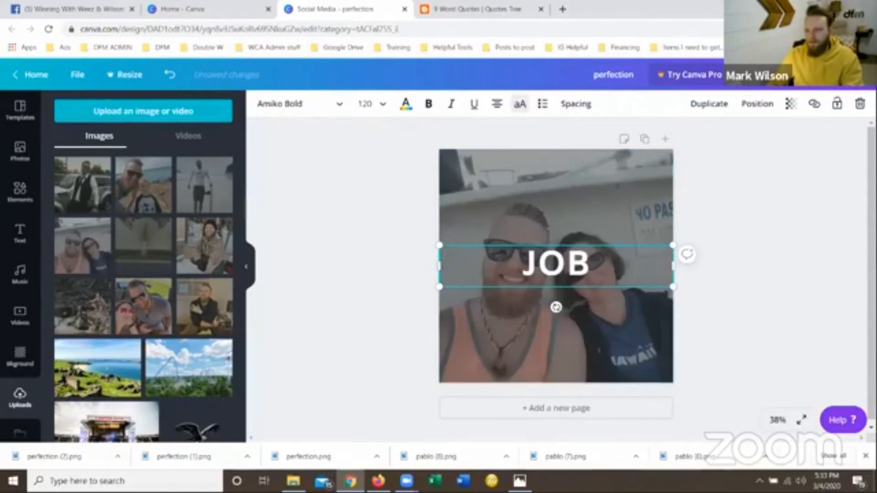
# Download the "JOB" design as a PNG.
pyautogui.click(859, 75)
pyautogui.click(770, 137)
pyautogui.click(774, 283)
# Replace the heading with the word "puts" copied from the Aristotle quote and set the fan palm photo as the background.
pyautogui.click(453, 7)
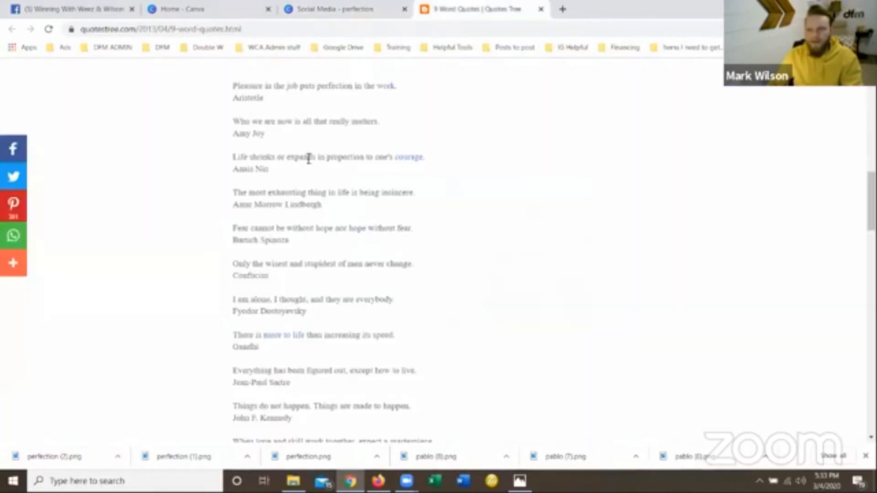
pyautogui.doubleClick(313, 87)
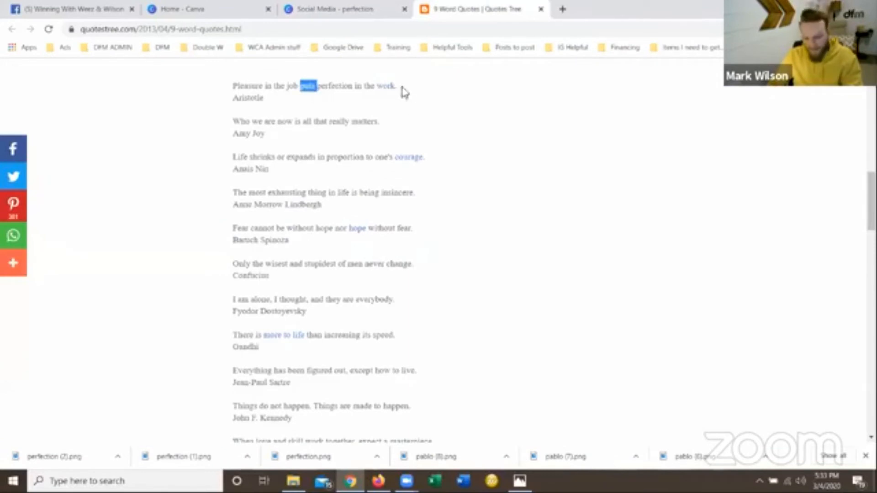
pyautogui.click(335, 8)
pyautogui.click(607, 77)
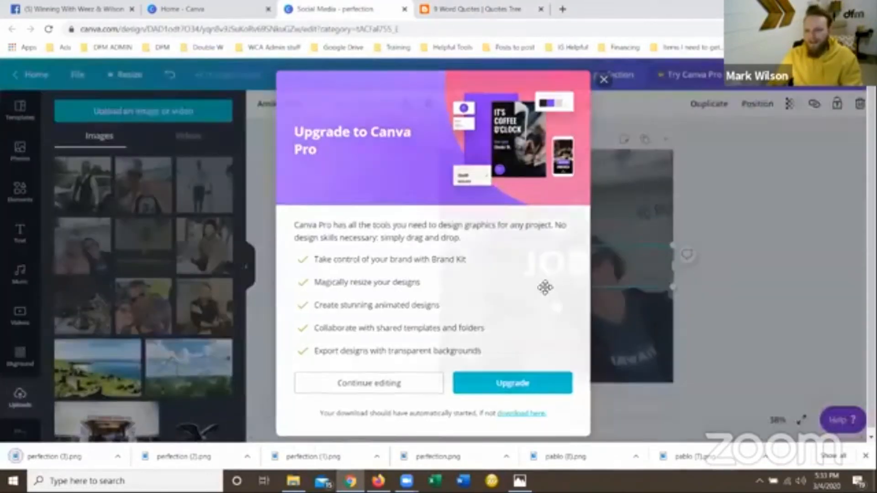
pyautogui.doubleClick(555, 264)
pyautogui.write('PUTS')
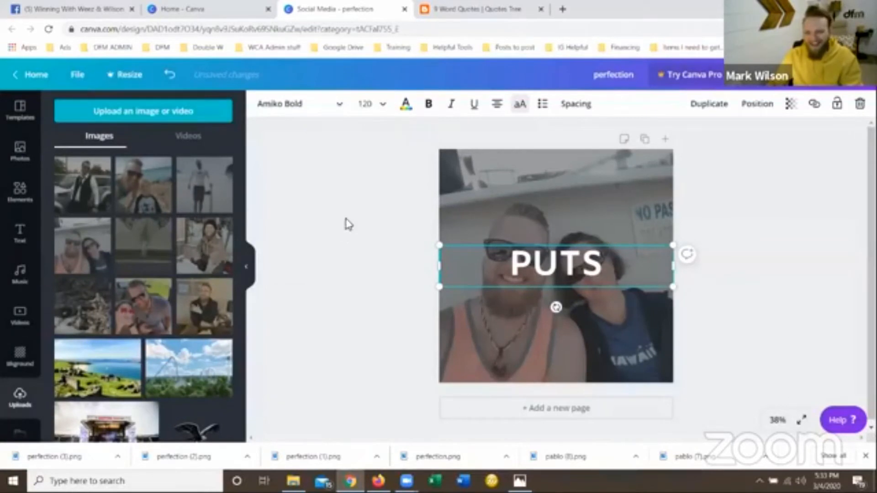
pyautogui.moveTo(159, 262); pyautogui.dragTo(445, 225)
# Download the "PUTS" design as a PNG.
pyautogui.click(843, 85)
pyautogui.click(816, 135)
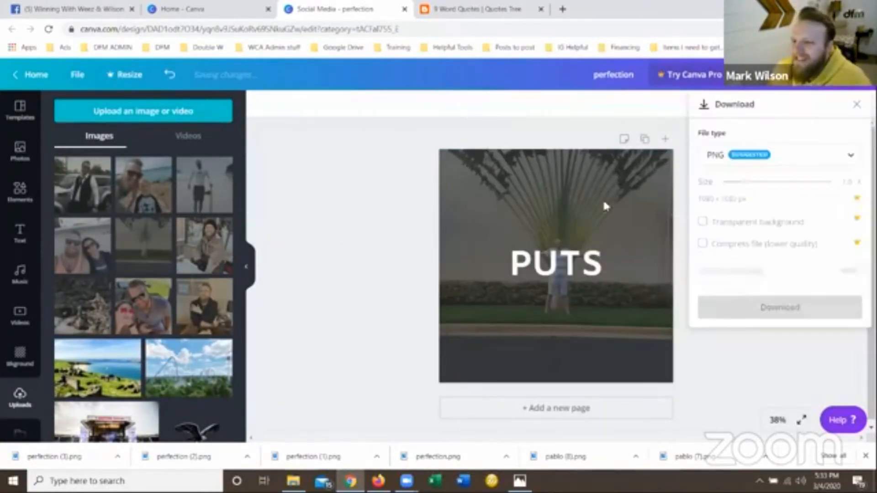
pyautogui.click(706, 281)
# Copy the word "perfection" from the Aristotle quote on Quotes Tree and return to the Canva design.
pyautogui.click(475, 9)
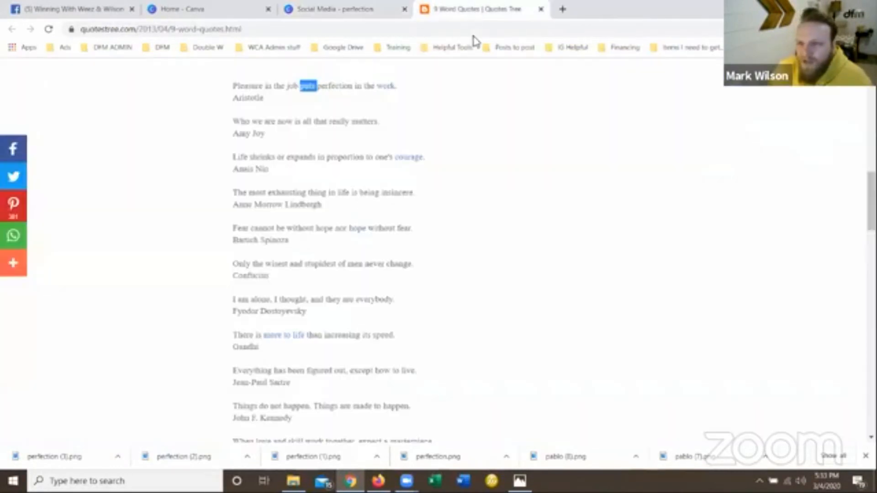
pyautogui.tripleClick(338, 87)
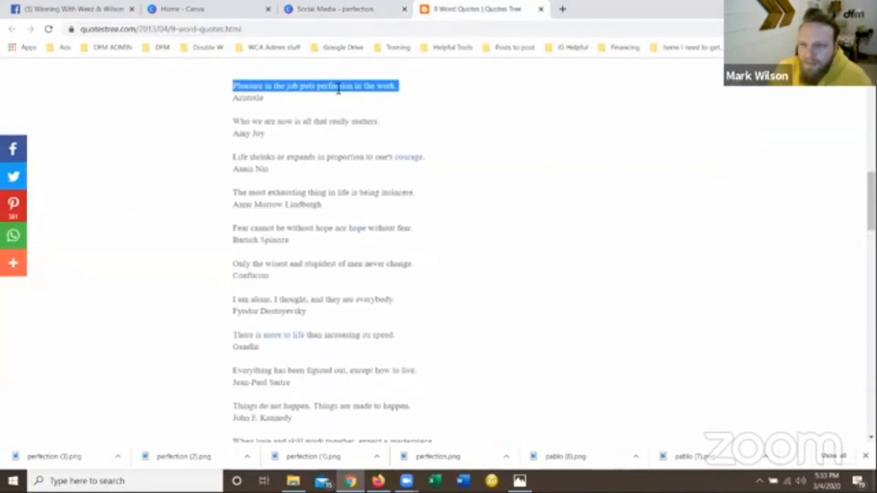
pyautogui.click(413, 97)
pyautogui.doubleClick(348, 86)
pyautogui.rightClick(348, 86)
pyautogui.click(370, 94)
pyautogui.click(358, 9)
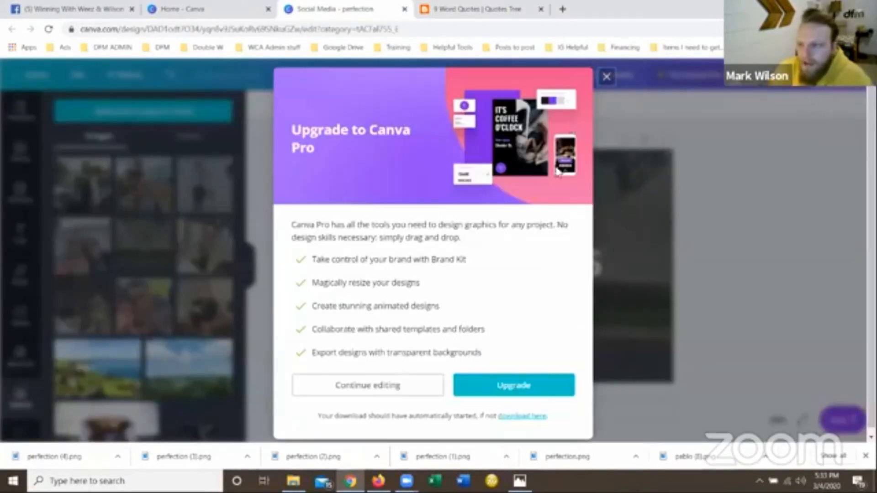
# Replace the heading with the copied word "PERFECTION" and set the snowy portrait with the black beanie as the background.
pyautogui.click(608, 78)
pyautogui.click(533, 274)
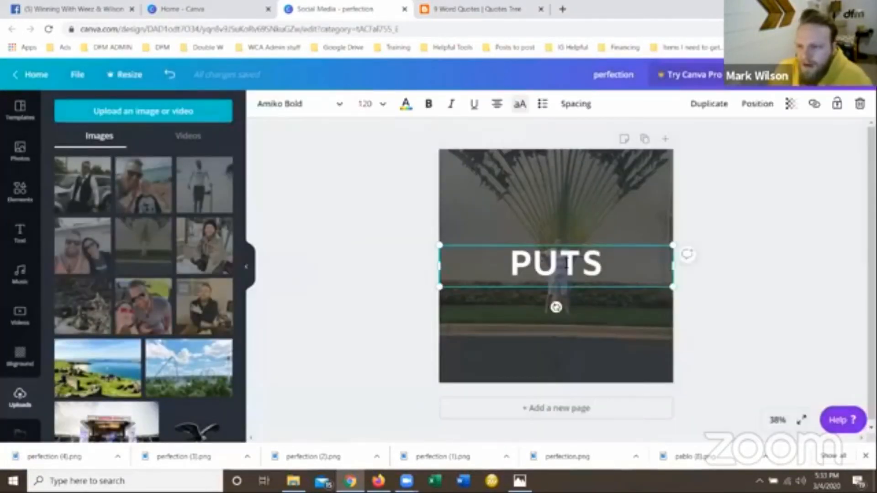
pyautogui.doubleClick(548, 265)
pyautogui.rightClick(566, 265)
pyautogui.click(613, 318)
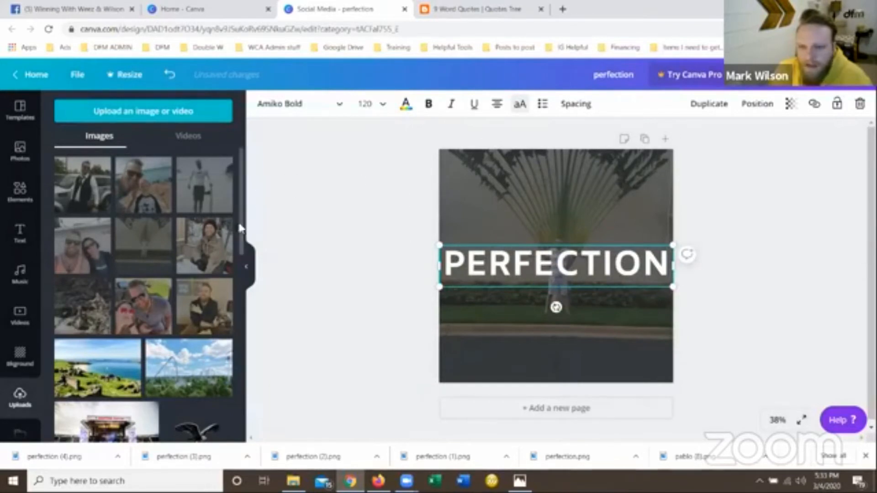
pyautogui.click(400, 202)
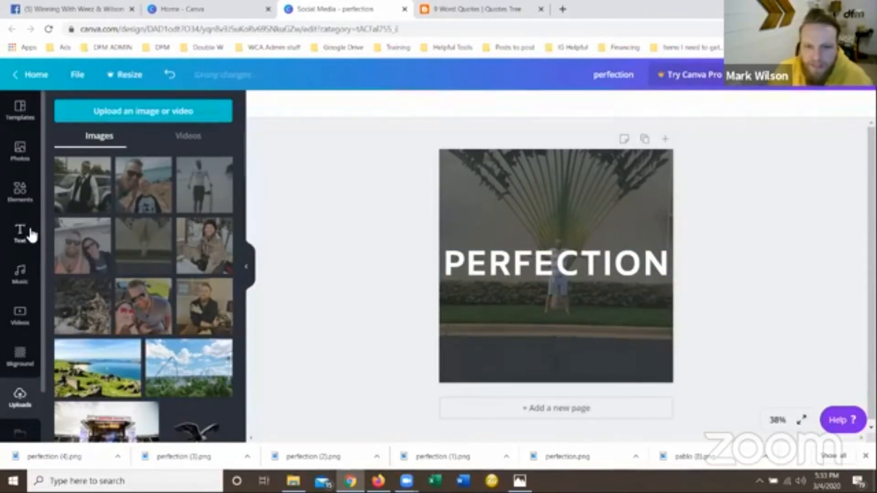
pyautogui.moveTo(178, 260); pyautogui.dragTo(452, 222)
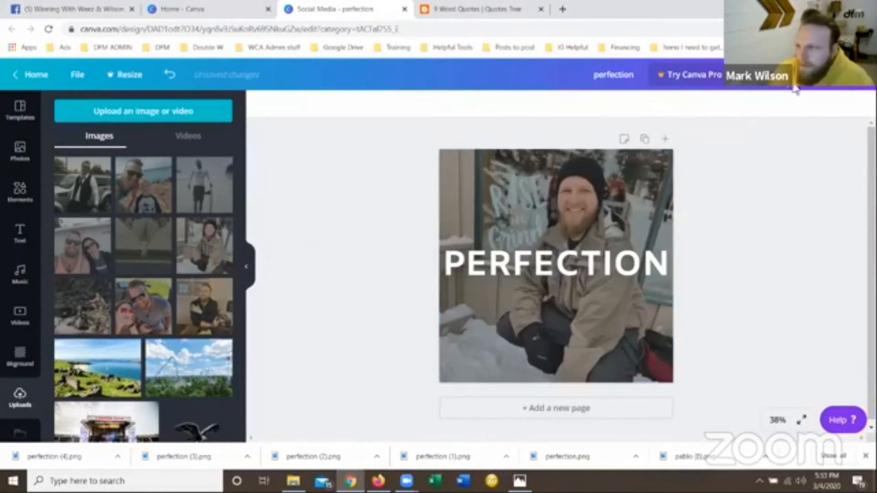
# Download the "PERFECTION" design as a PNG.
pyautogui.click(854, 88)
pyautogui.click(729, 134)
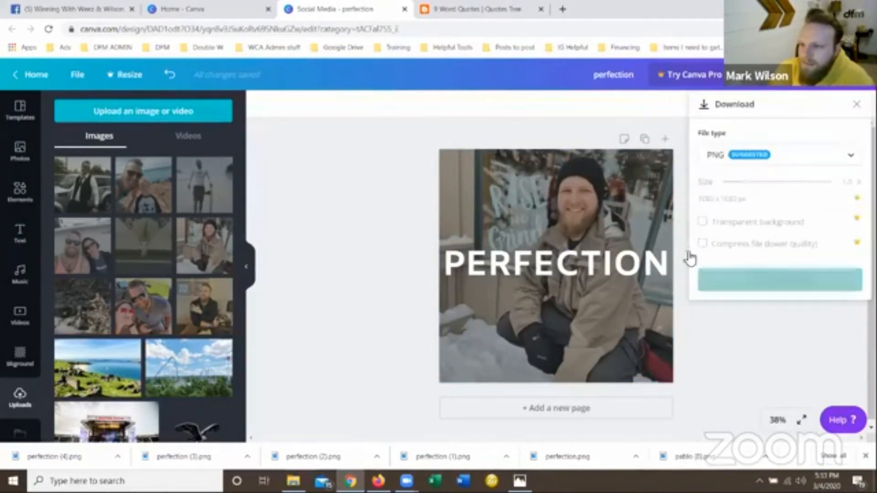
pyautogui.click(749, 285)
# Check the quote's next word, dismiss the Canva Pro upgrade offer, and replace the "PERFECTION" heading with "IN".
pyautogui.click(475, 9)
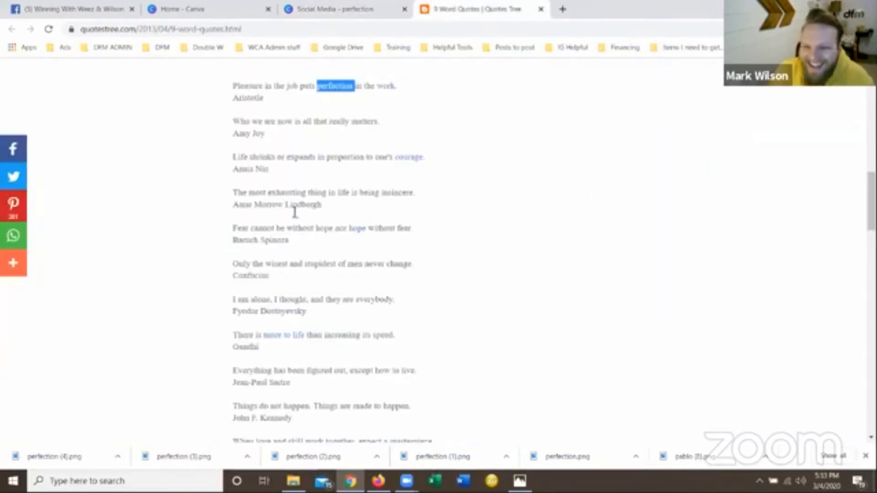
pyautogui.click(389, 9)
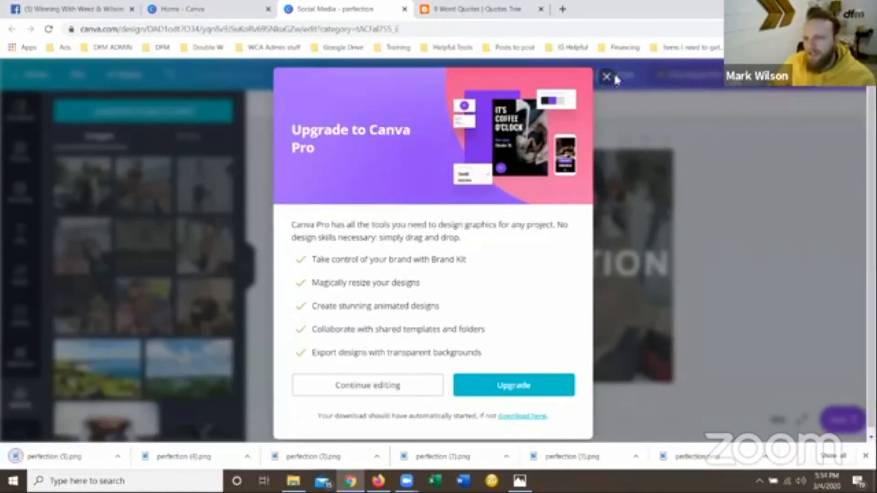
pyautogui.click(606, 75)
pyautogui.doubleClick(564, 262)
pyautogui.write('IN')
pyautogui.click(377, 247)
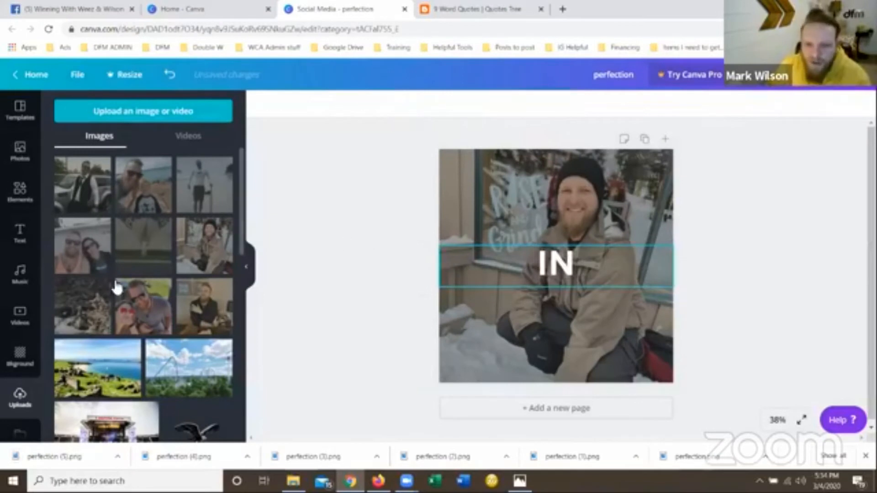
# Set the uploaded photo of the man sitting by the rocky stream as the background behind "IN".
pyautogui.click(98, 312)
pyautogui.moveTo(533, 207); pyautogui.dragTo(431, 169)
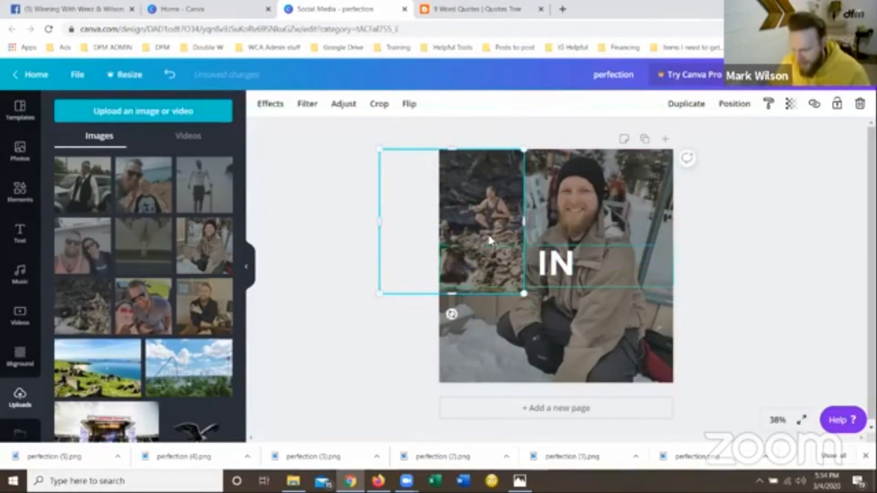
pyautogui.press('Delete')
pyautogui.moveTo(82, 320); pyautogui.dragTo(448, 206)
# Download the "IN" design as a PNG and dismiss the Canva Pro upgrade offer.
pyautogui.click(858, 75)
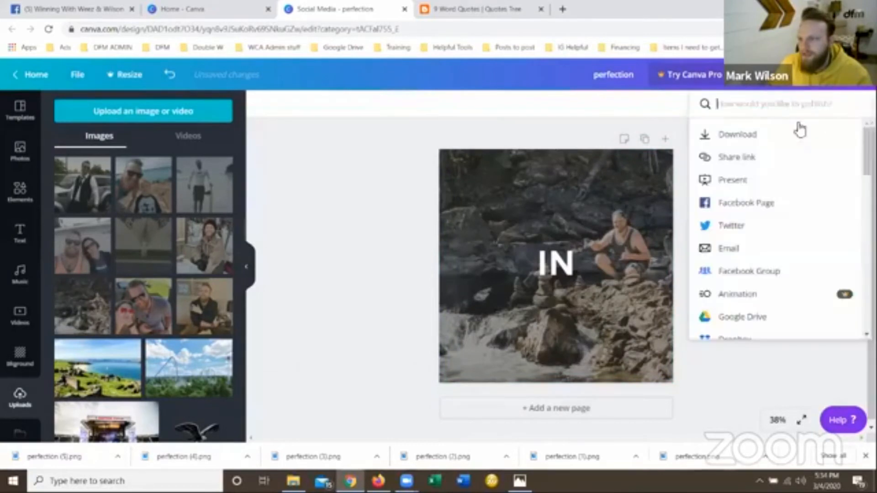
pyautogui.click(767, 143)
pyautogui.click(742, 287)
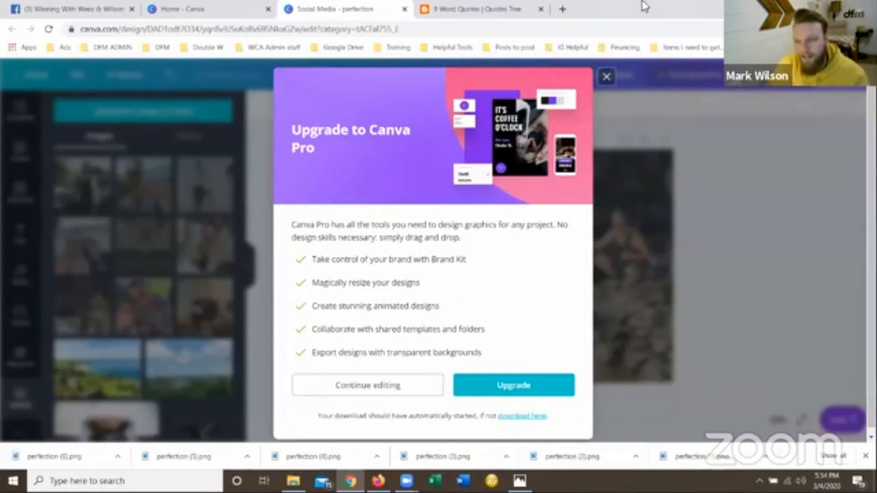
pyautogui.click(607, 77)
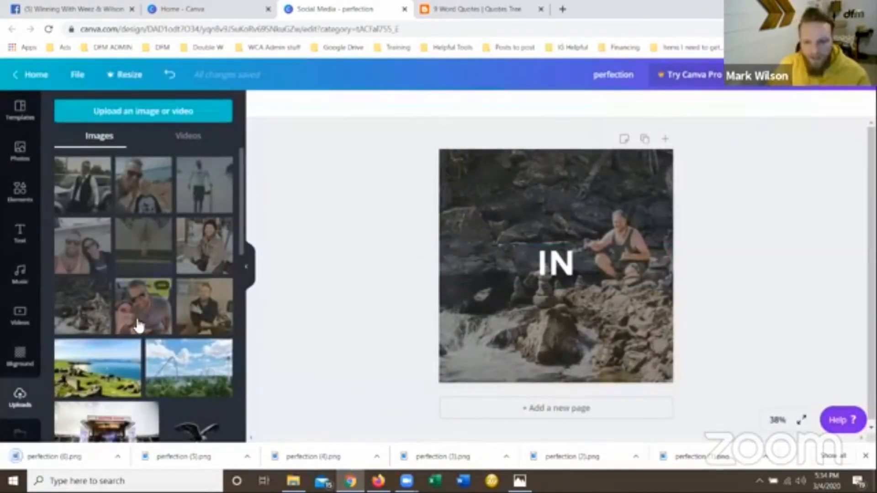
# Set the couple-in-sunglasses photo as the background and replace the heading with the quote's next word, "THE".
pyautogui.moveTo(414, 244); pyautogui.dragTo(606, 210)
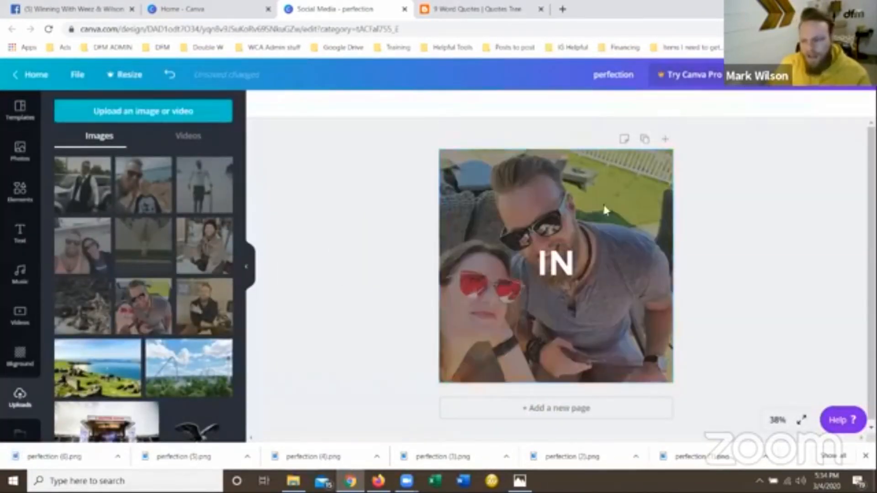
pyautogui.click(501, 8)
pyautogui.click(381, 10)
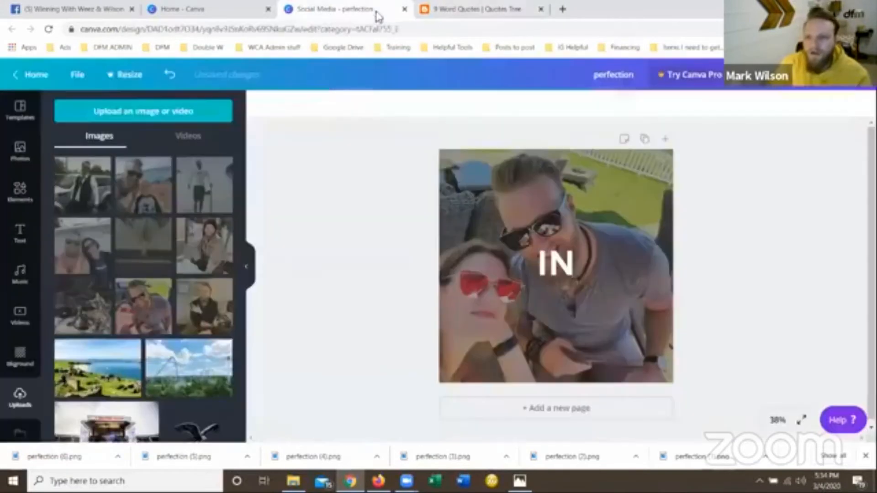
pyautogui.click(577, 259)
pyautogui.doubleClick(566, 264)
pyautogui.write('THE')
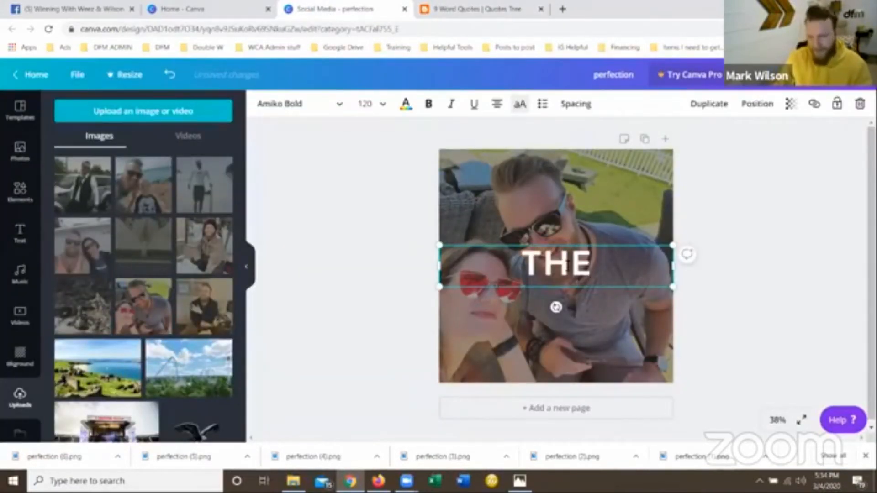
pyautogui.click(345, 234)
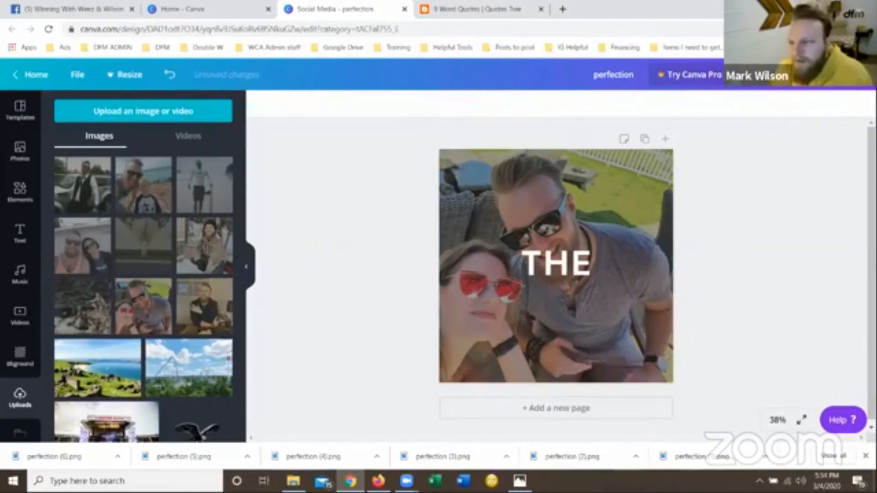
# Download the "THE" design as a PNG and close the Canva Pro upgrade offer.
pyautogui.click(843, 97)
pyautogui.click(743, 134)
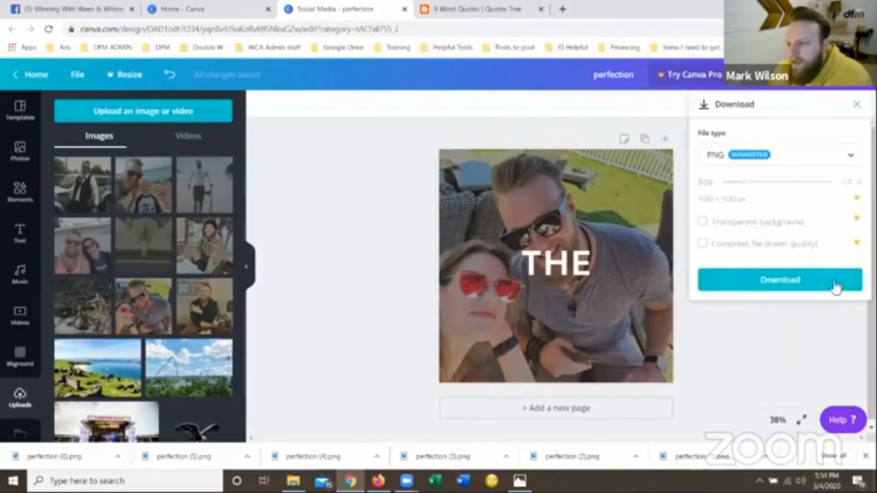
pyautogui.click(837, 287)
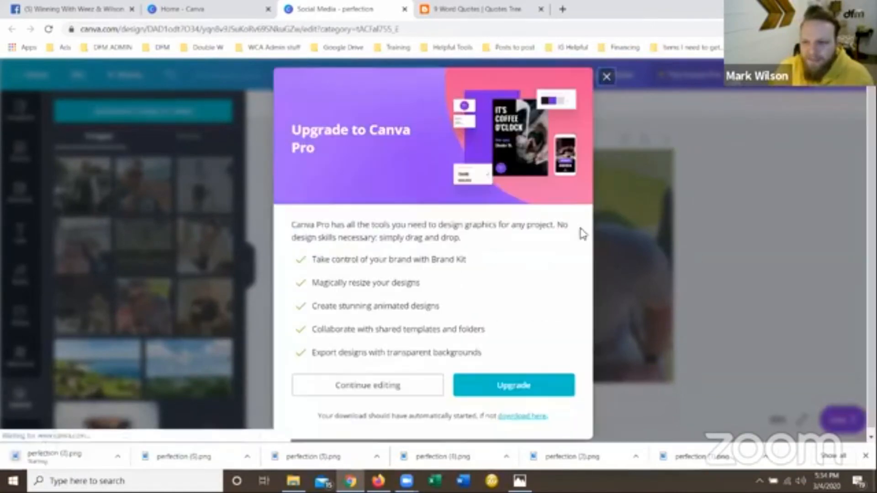
pyautogui.click(241, 222)
# Set the crossed-arms portrait at the table as the background and replace the heading with the quote's last word, "WORK".
pyautogui.moveTo(203, 297); pyautogui.dragTo(459, 235)
pyautogui.click(467, 12)
pyautogui.click(356, 7)
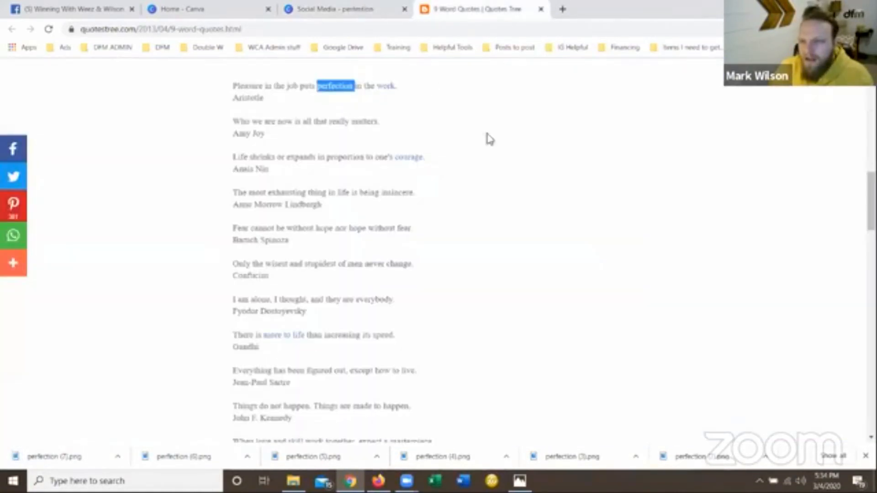
pyautogui.doubleClick(567, 260)
pyautogui.write('WORK')
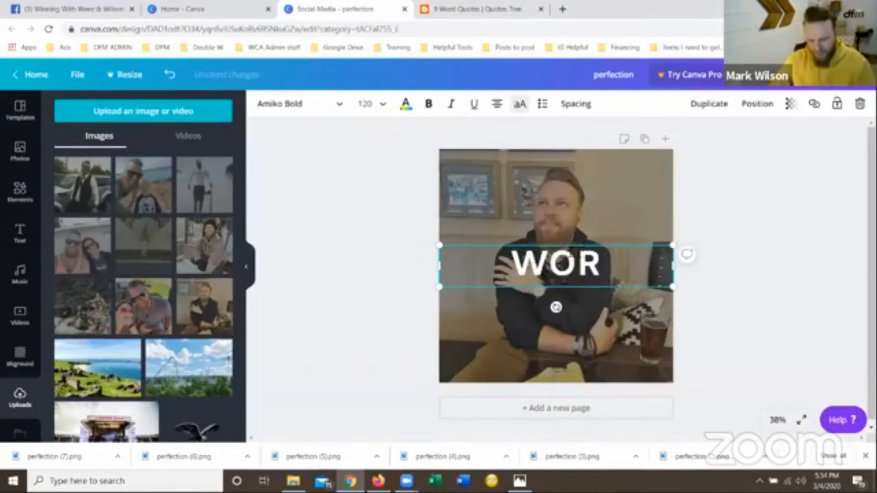
pyautogui.click(404, 222)
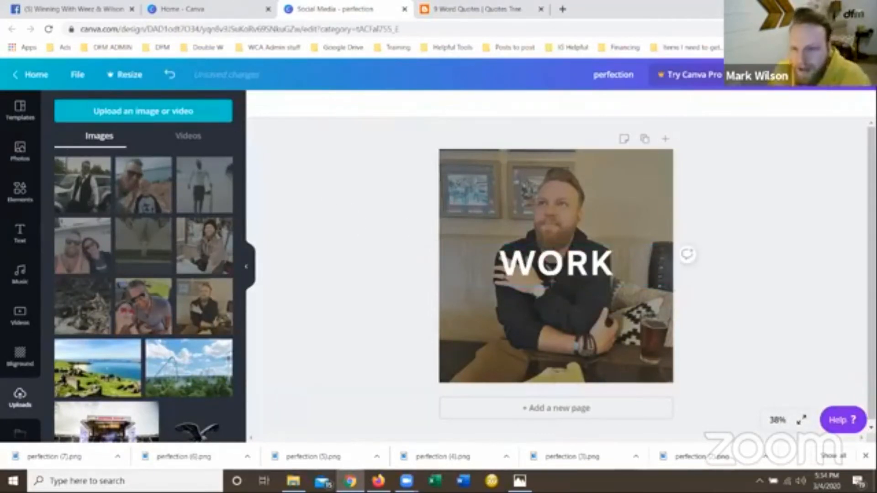
# Download the "WORK" design as a PNG and dismiss the upgrade offer.
pyautogui.click(857, 89)
pyautogui.click(773, 136)
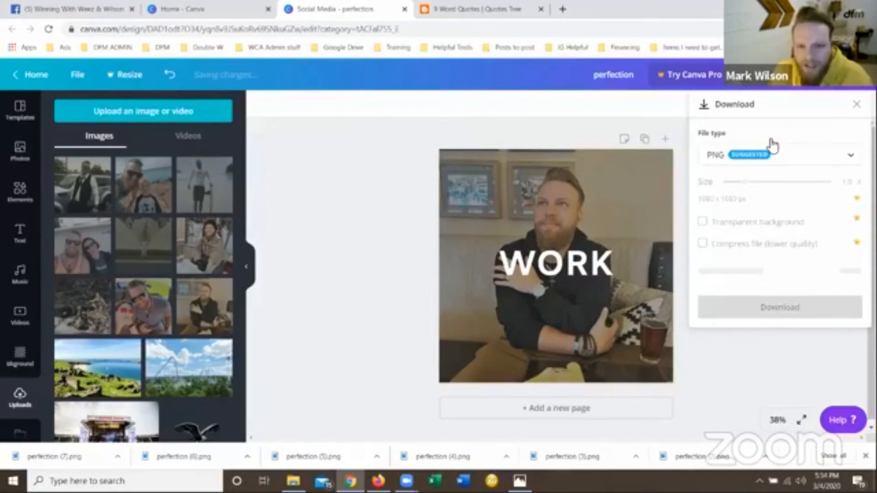
pyautogui.click(780, 308)
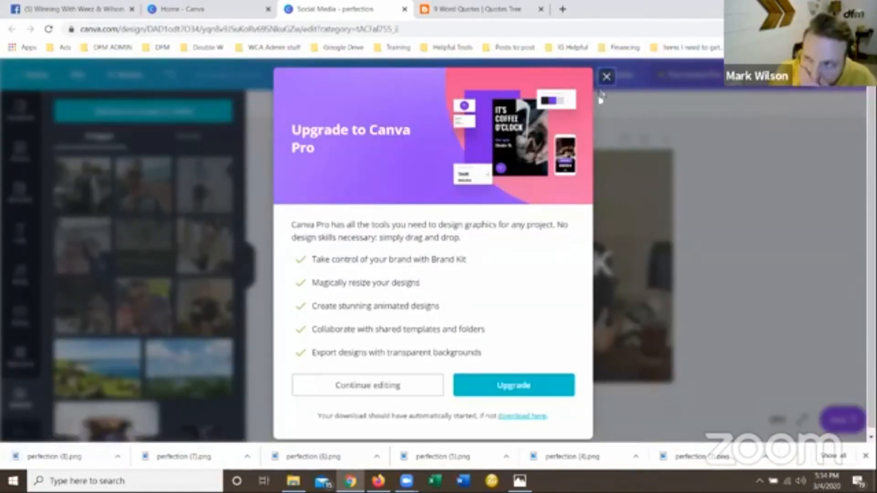
pyautogui.click(606, 77)
# Upload the nine finished word images, perfection and perfection (1) to perfection (8), from Downloads to the Canva uploads.
pyautogui.click(156, 120)
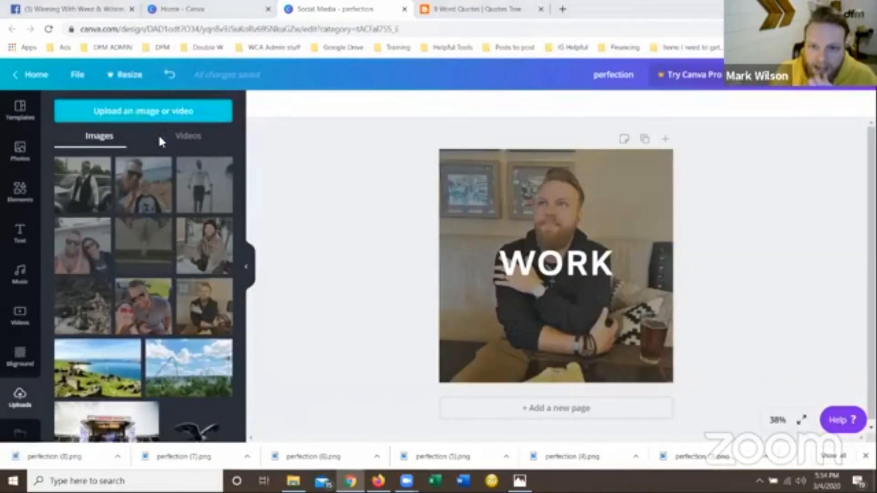
pyautogui.click(122, 109)
pyautogui.keyDown('shift'); pyautogui.click(245, 194); pyautogui.keyUp('shift')
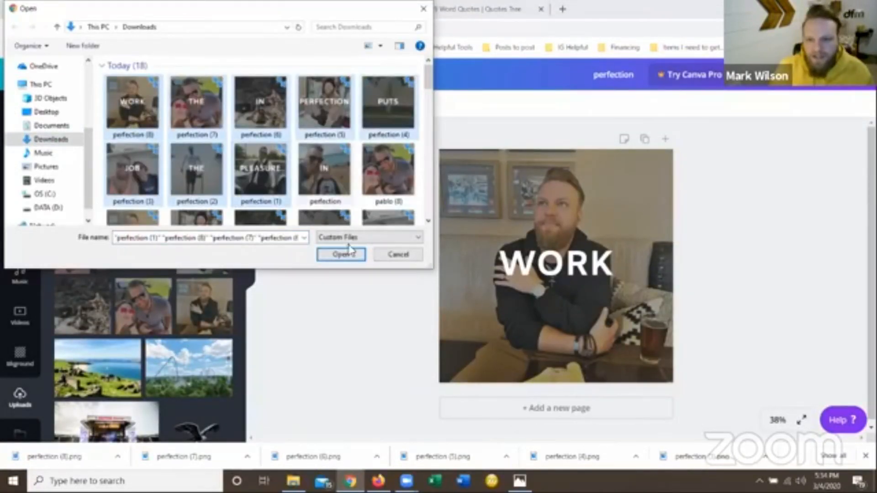
pyautogui.click(345, 257)
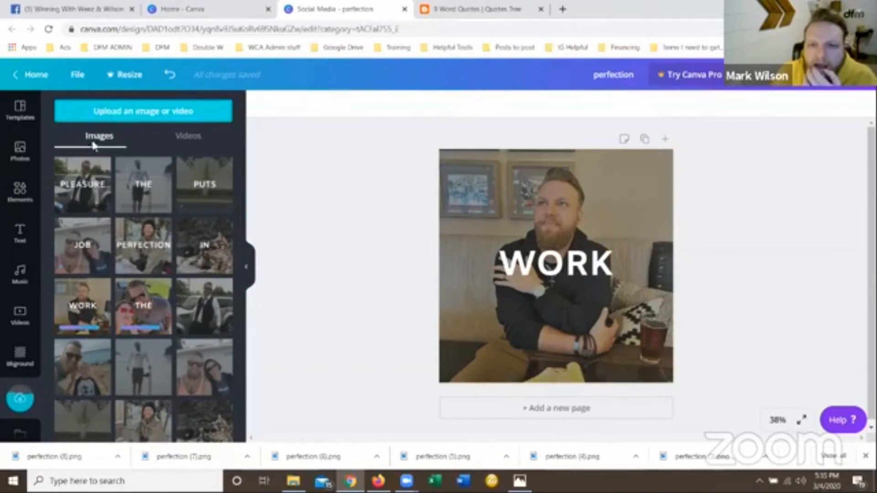
pyautogui.click(139, 120)
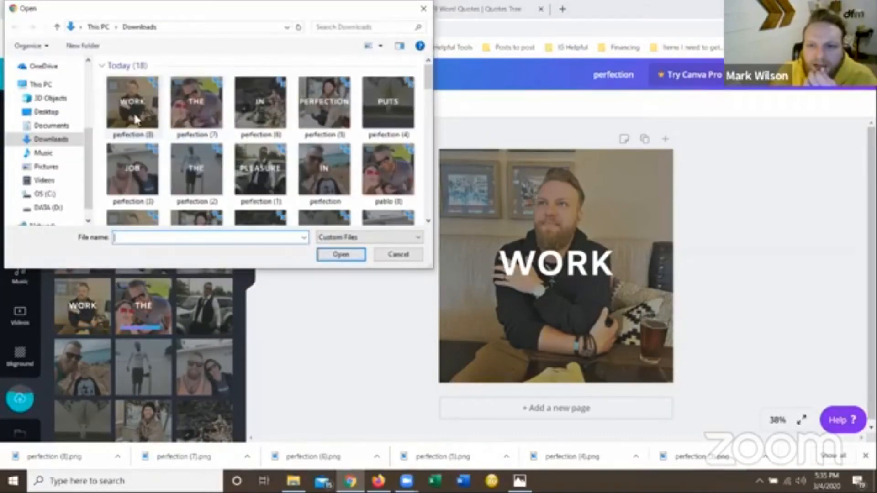
pyautogui.doubleClick(341, 171)
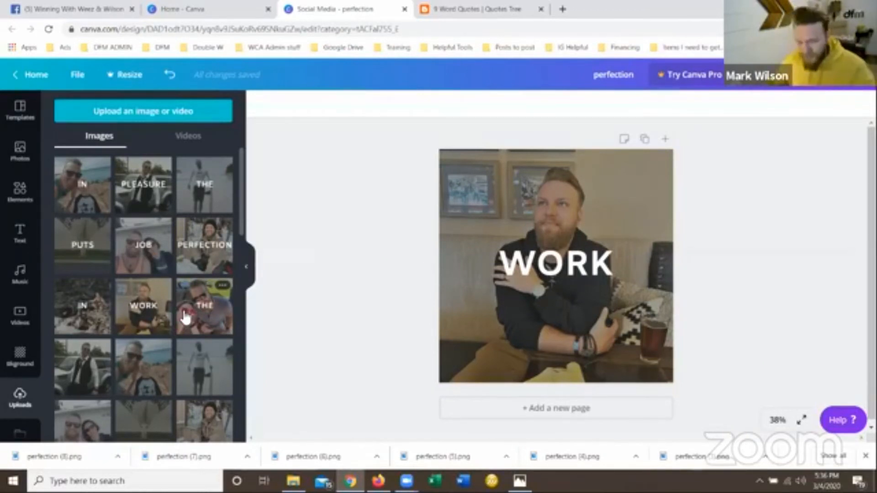
# Clear the "WORK" design off the page, check the example photo grid in Photos, and return to Canva.
pyautogui.click(478, 192)
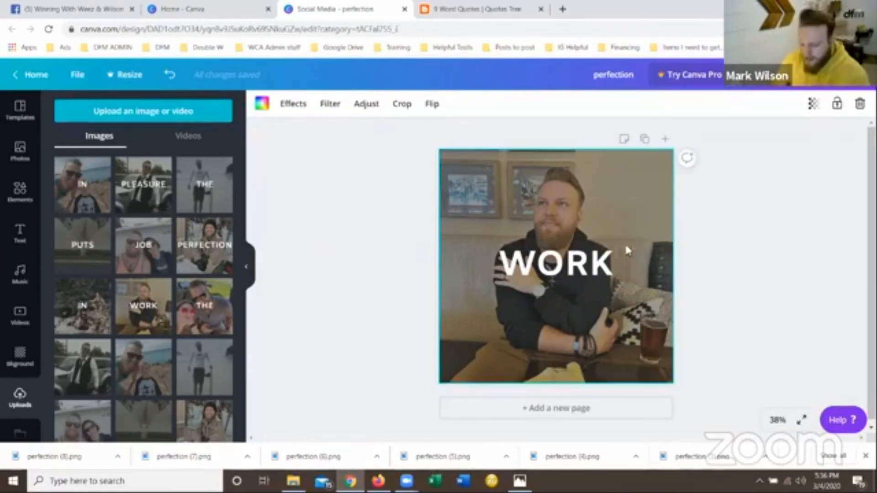
pyautogui.press('Delete')
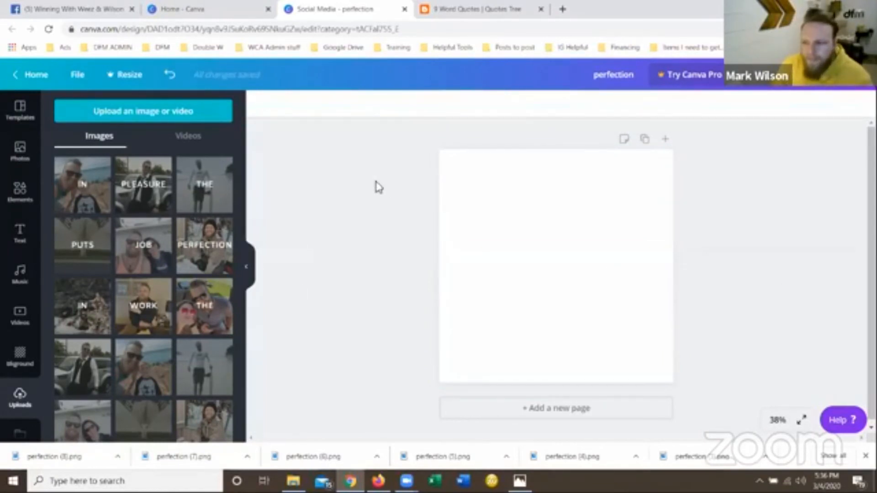
pyautogui.click(520, 481)
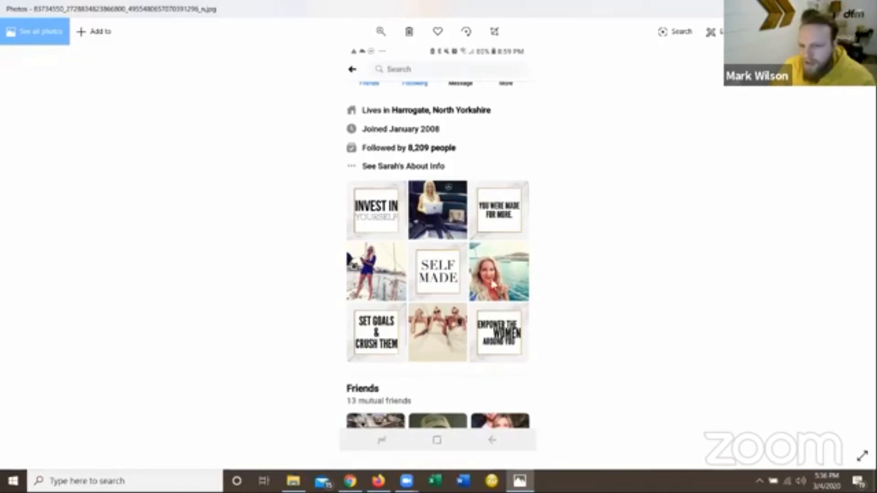
pyautogui.click(350, 482)
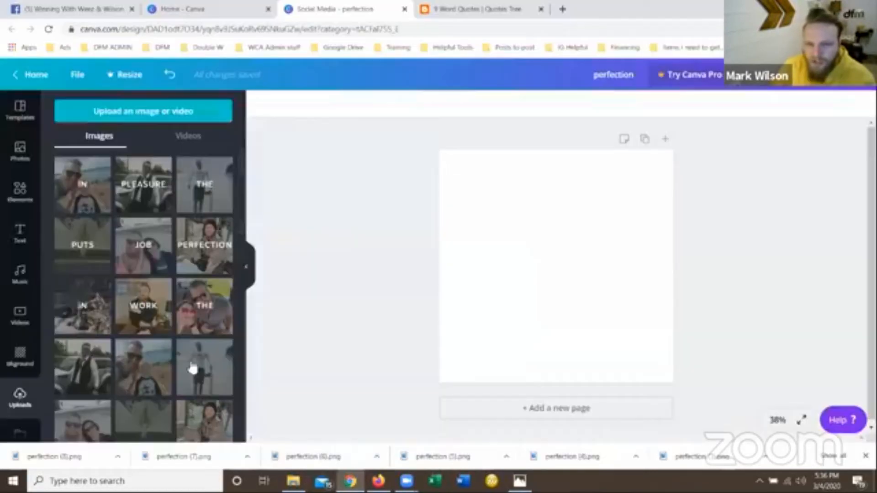
# Apply the dark "#SOCIAL MEDIADAY" template with the white square frame to the empty page.
pyautogui.click(9, 120)
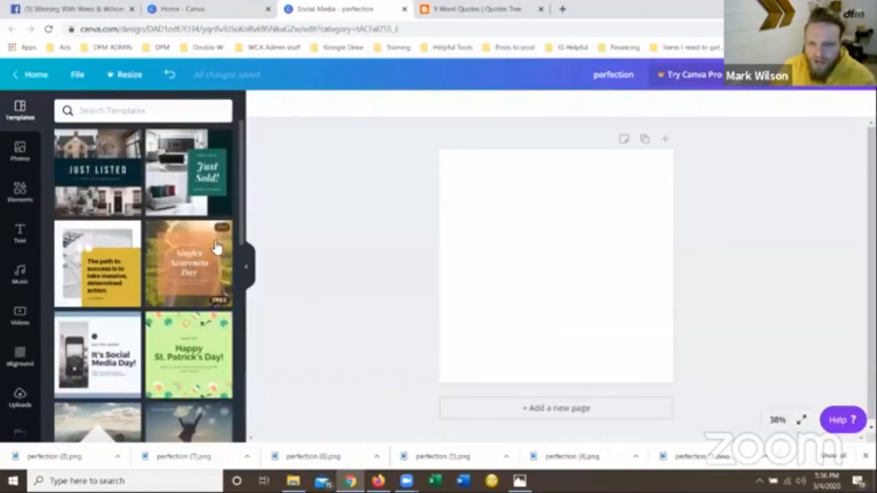
pyautogui.scroll(-5, 217, 248)
pyautogui.scroll(-5, 217, 248)
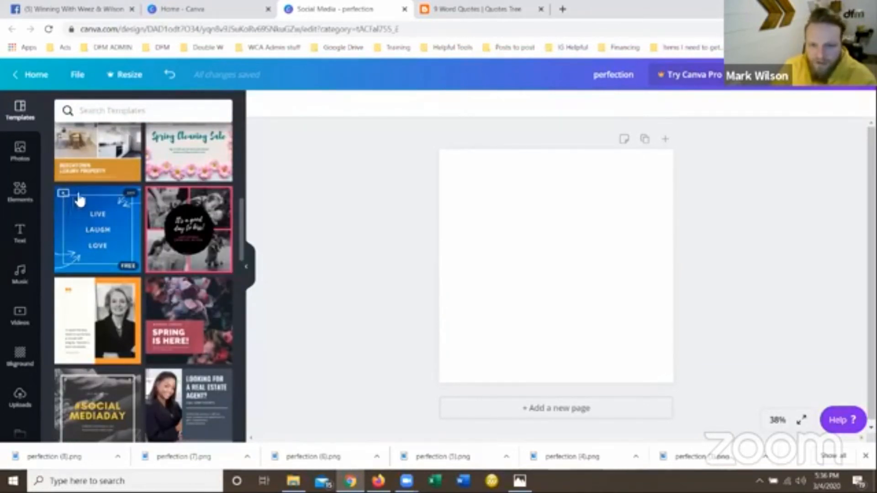
pyautogui.scroll(-3, 136, 234)
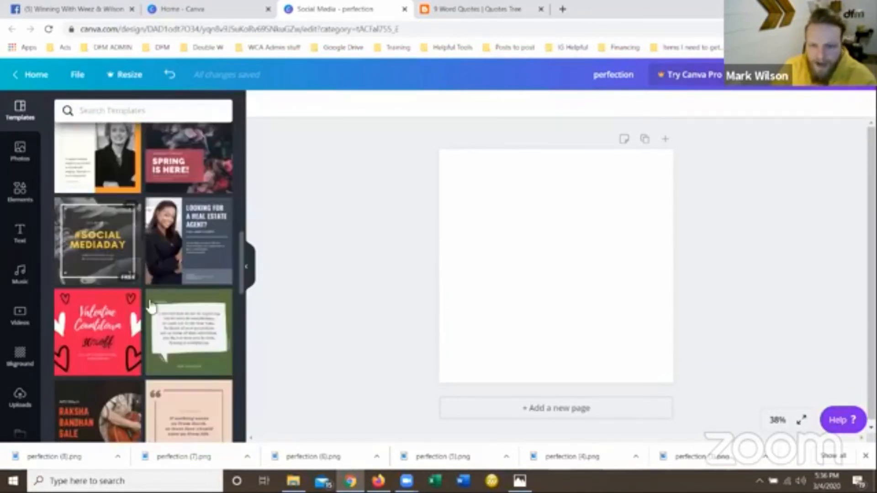
pyautogui.click(121, 240)
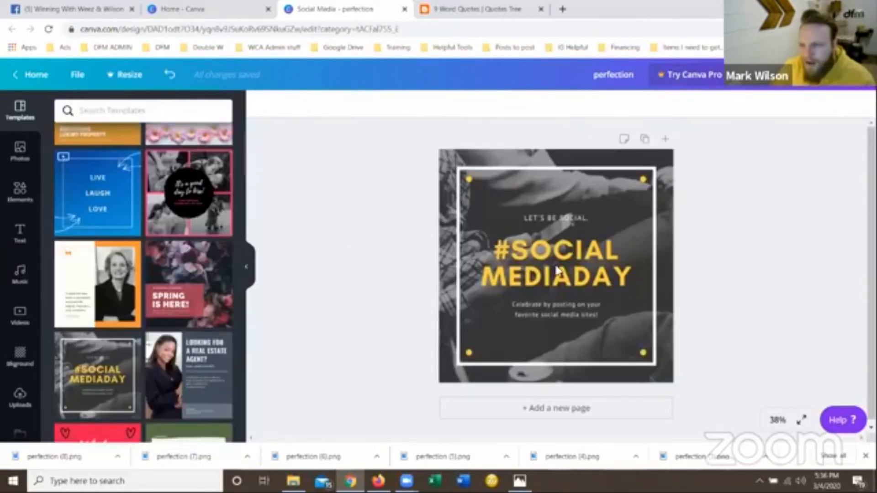
pyautogui.click(544, 274)
pyautogui.click(747, 319)
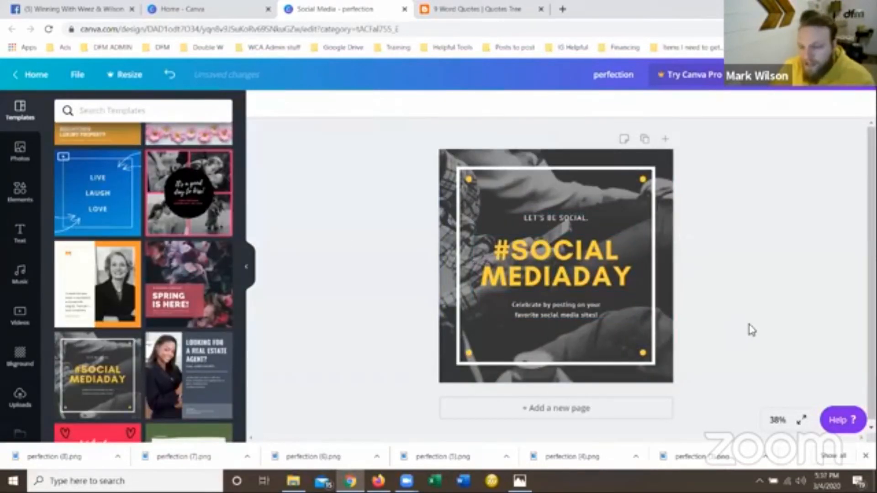
# Delete the "LET'S BE SOCIAL." line and the "Celebrate by posting on your favorite social media sites!" text from the template.
pyautogui.click(552, 222)
pyautogui.doubleClick(555, 222)
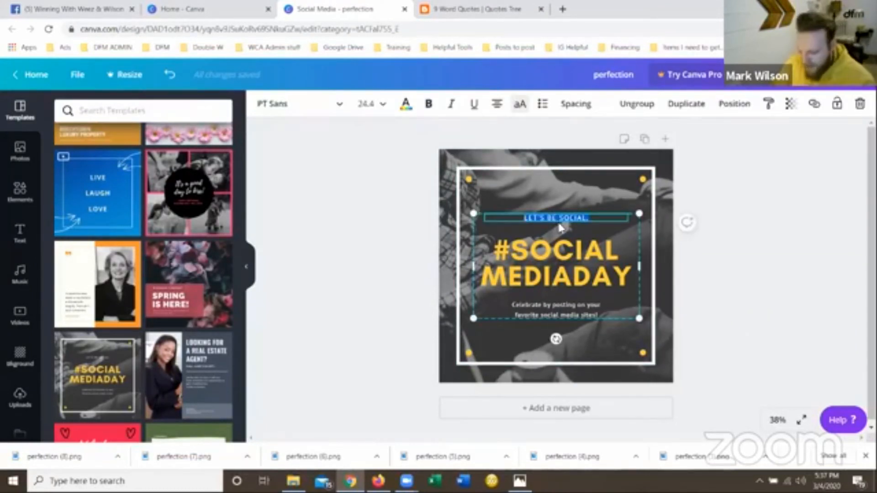
pyautogui.press('BackSpace')
pyautogui.tripleClick(561, 313)
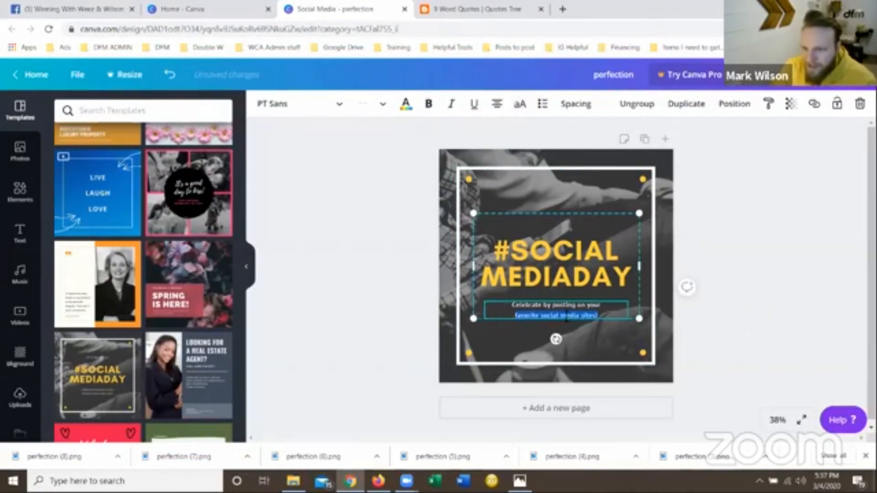
pyautogui.moveTo(513, 304); pyautogui.dragTo(599, 316)
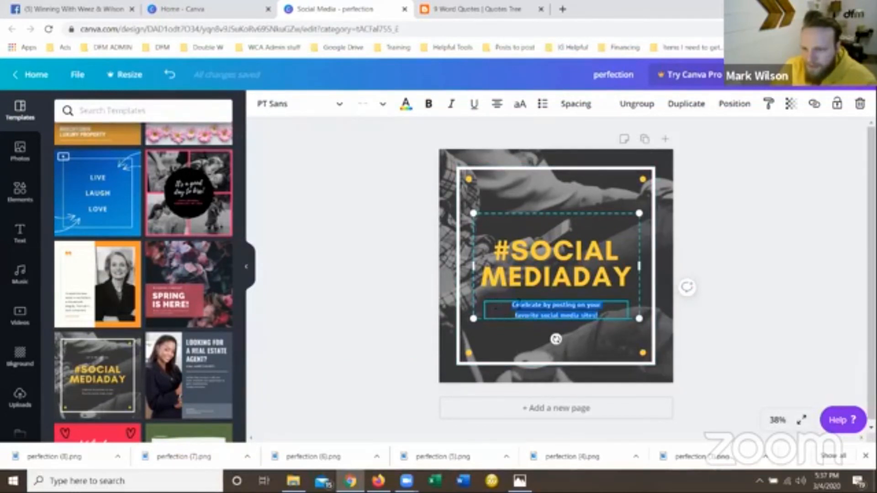
pyautogui.press('BackSpace')
# Check the quote tiles of the example photo grid in Photos for replacement wording, and return to Canva.
pyautogui.moveTo(636, 281); pyautogui.dragTo(435, 250)
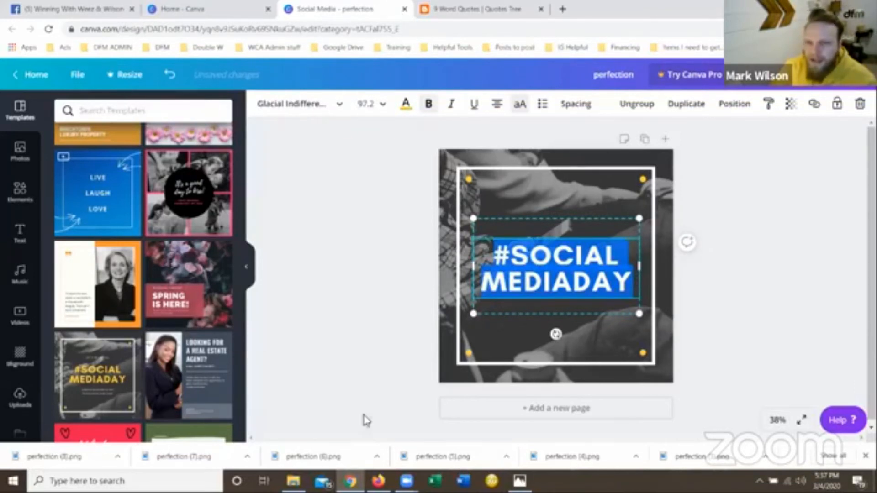
pyautogui.click(520, 481)
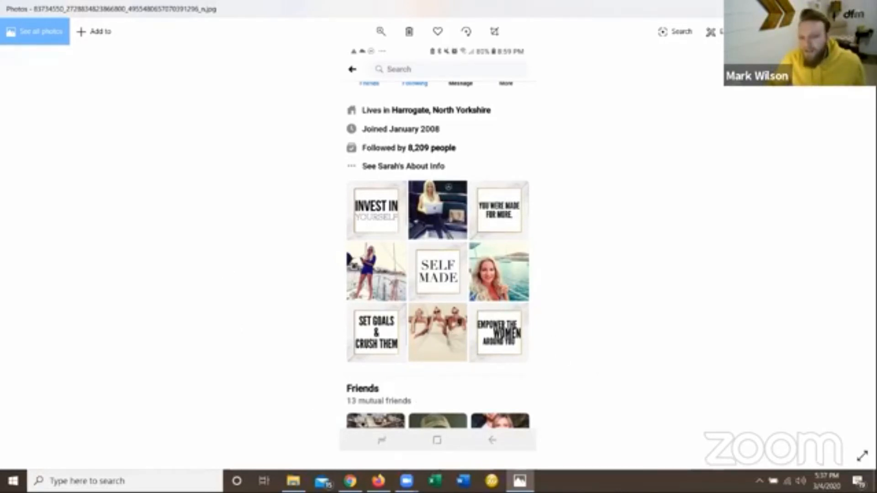
pyautogui.click(350, 482)
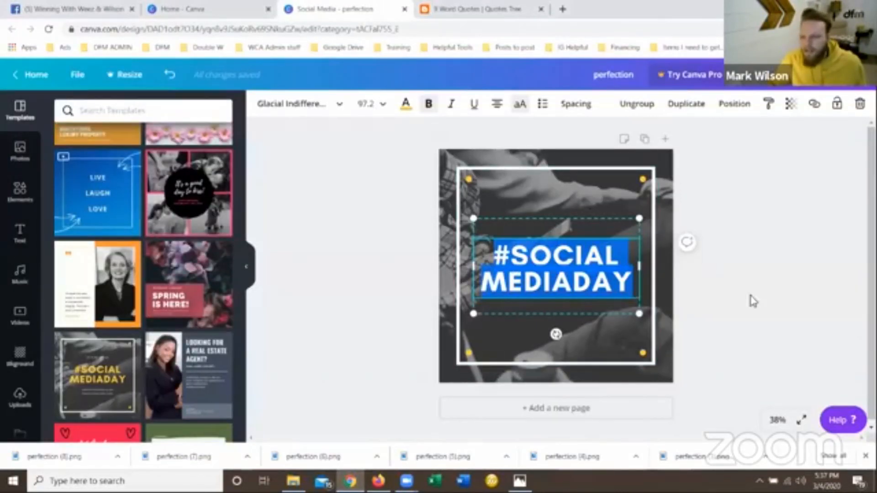
# Replace the "#SOCIAL MEDIADAY" heading with "SET GOALS & CRUSH THEM", starting a new line after the ampersand.
pyautogui.doubleClick(539, 257)
pyautogui.moveTo(632, 277); pyautogui.dragTo(478, 224)
pyautogui.write('SET')
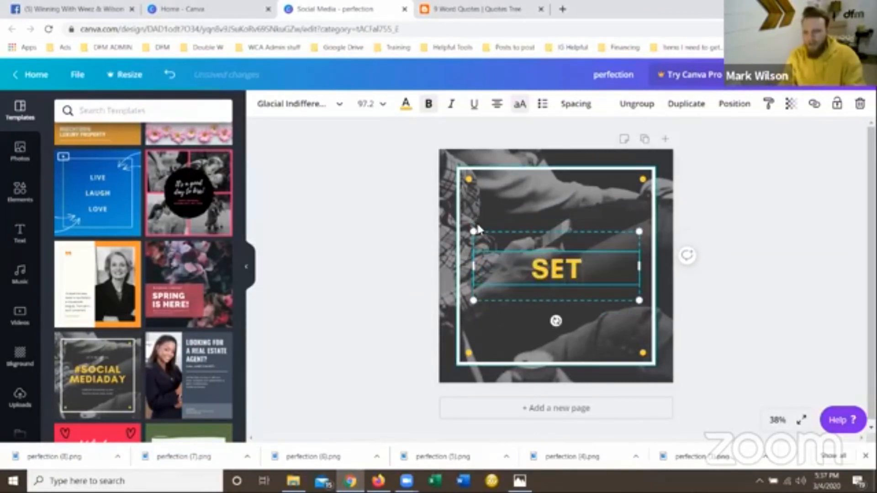
pyautogui.write(' GOALS')
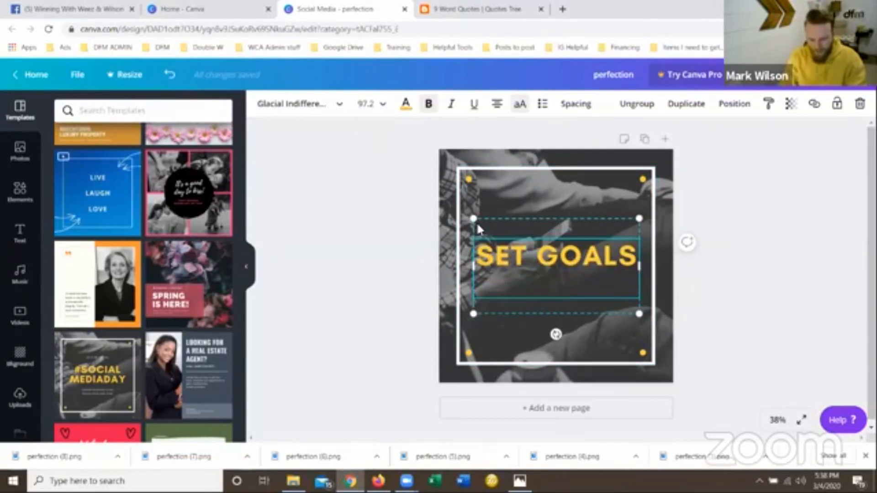
pyautogui.write(' &')
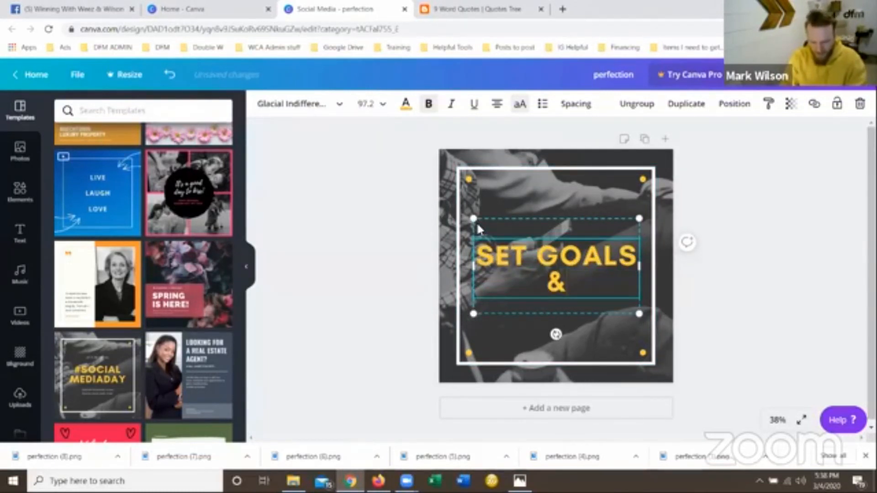
pyautogui.press('Return')
pyautogui.write('CRUSH THEM')
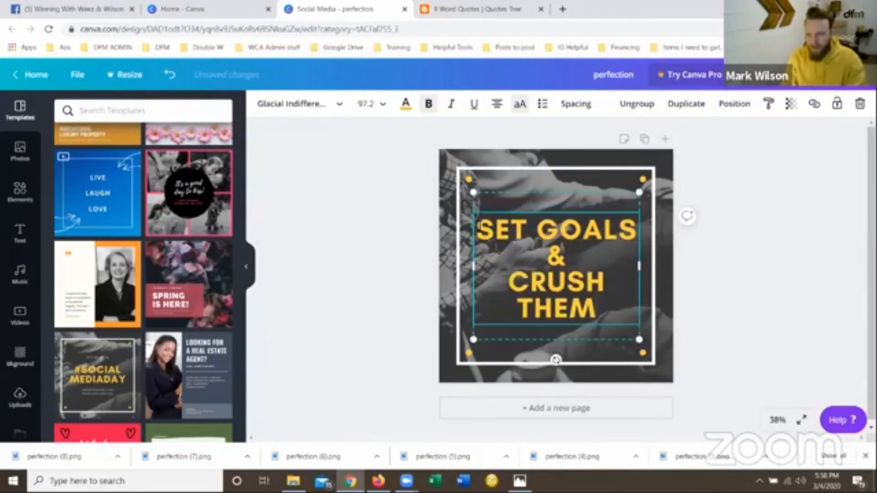
# Set the font size of the entire "SET GOALS & CRUSH THEM" text to 90.
pyautogui.click(595, 308)
pyautogui.moveTo(596, 308); pyautogui.dragTo(461, 216)
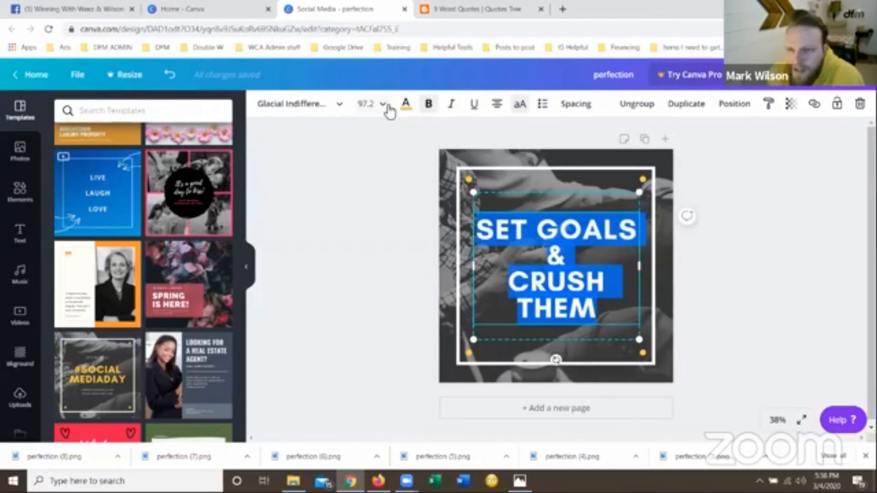
pyautogui.click(370, 105)
pyautogui.scroll(-5, 388, 283)
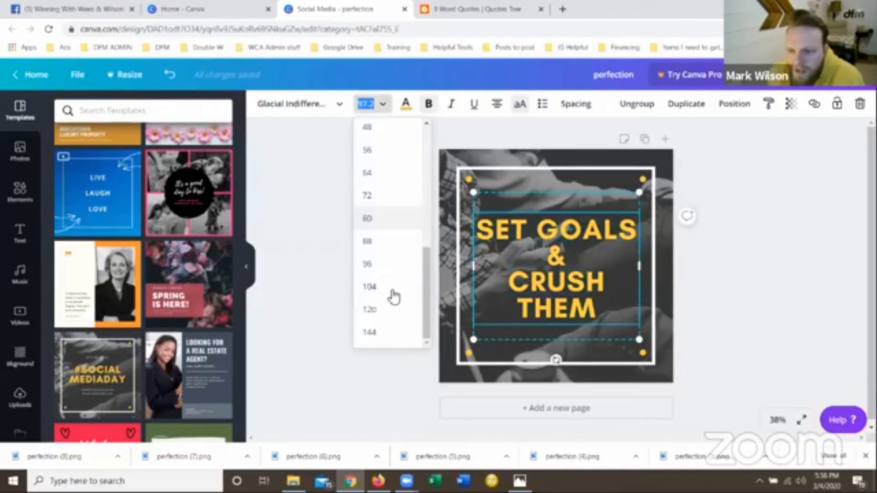
pyautogui.click(365, 264)
pyautogui.click(369, 104)
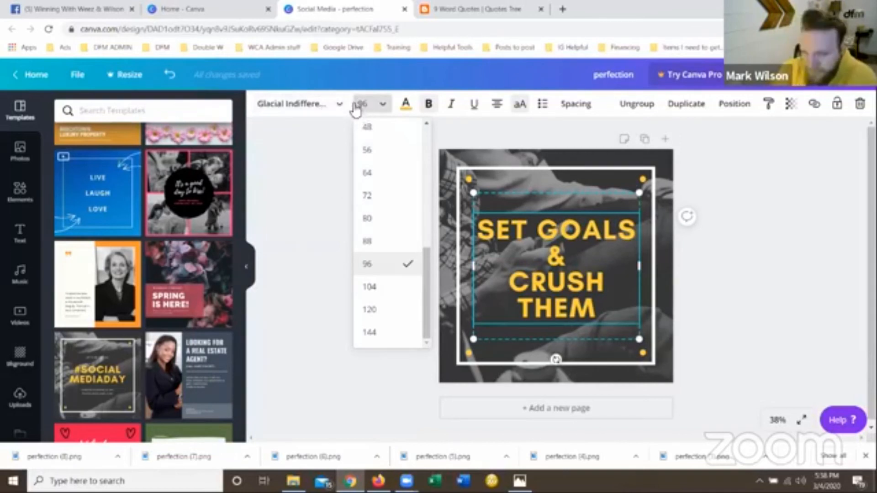
pyautogui.moveTo(369, 104); pyautogui.dragTo(355, 106)
pyautogui.write('90')
pyautogui.press('Return')
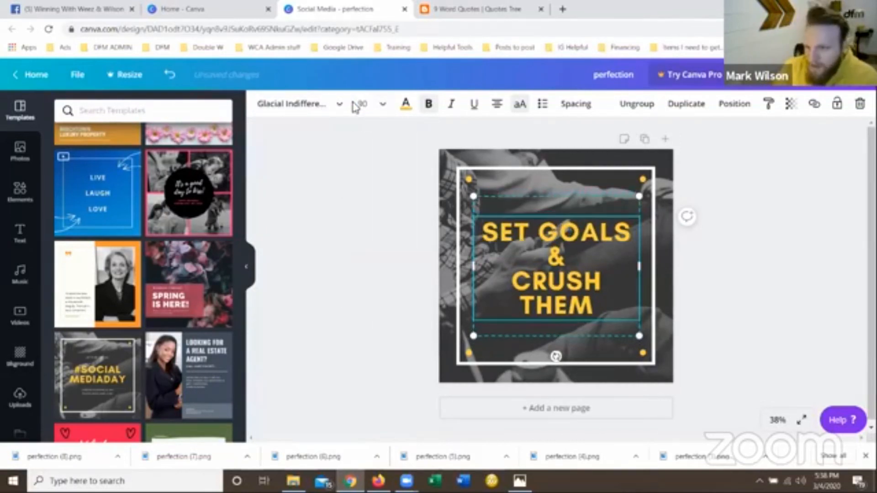
# Widen the quote's text box slightly so "CRUSH THEM" fits on one line, and centre the text in the frame.
pyautogui.click(366, 102)
pyautogui.click(365, 102)
pyautogui.moveTo(644, 266); pyautogui.dragTo(648, 266)
pyautogui.click(786, 350)
pyautogui.moveTo(584, 264)
pyautogui.mouseDown()
pyautogui.moveTo(570, 263)
pyautogui.moveTo(580, 262)
pyautogui.mouseUp()
pyautogui.click(724, 307)
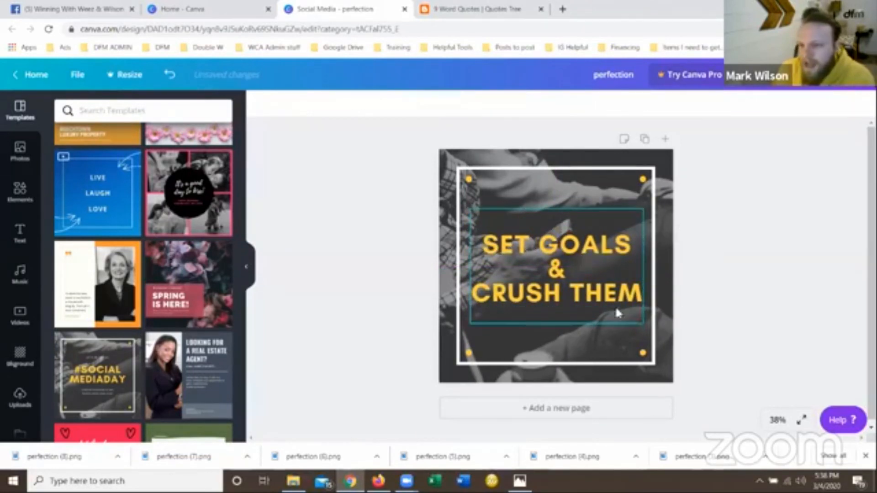
# Increase the line height of the three-line quote to spread its lines further apart.
pyautogui.click(578, 277)
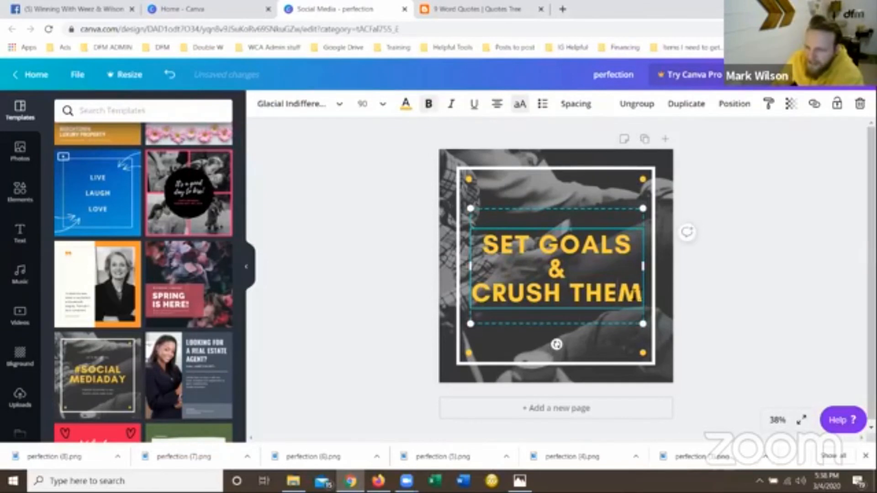
pyautogui.moveTo(636, 295); pyautogui.dragTo(479, 250)
pyautogui.click(585, 109)
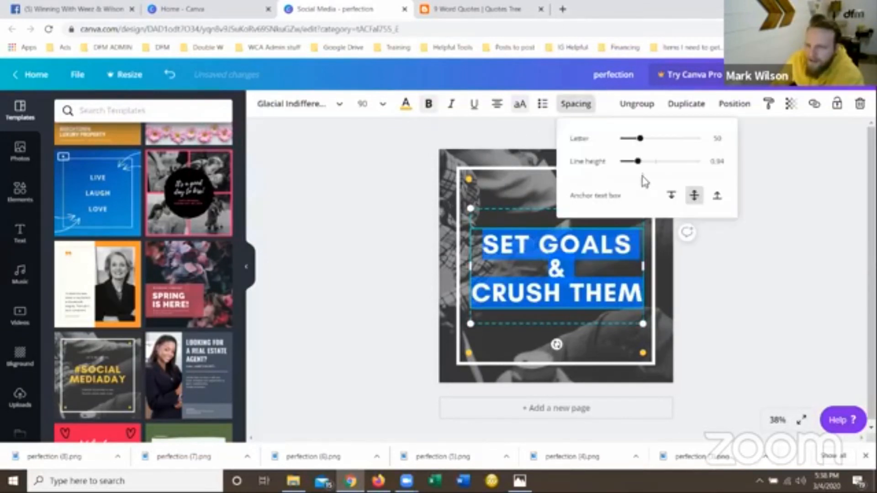
pyautogui.moveTo(639, 164); pyautogui.dragTo(650, 165)
pyautogui.click(754, 318)
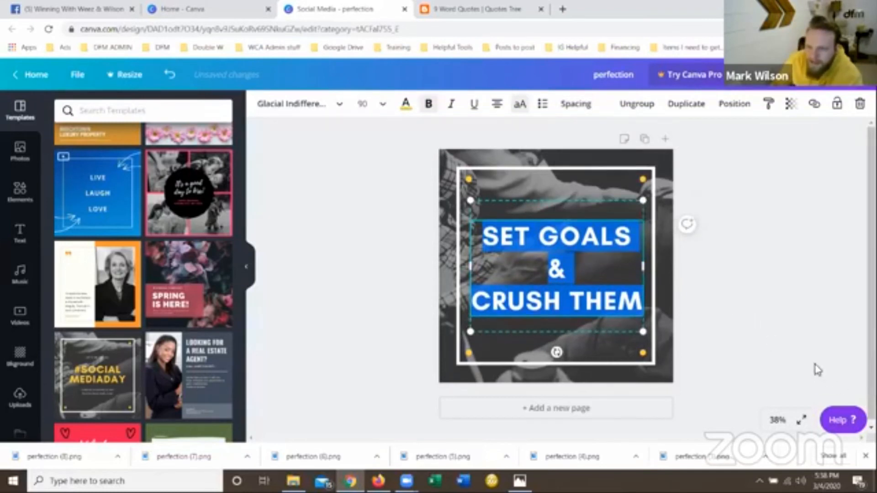
pyautogui.click(815, 368)
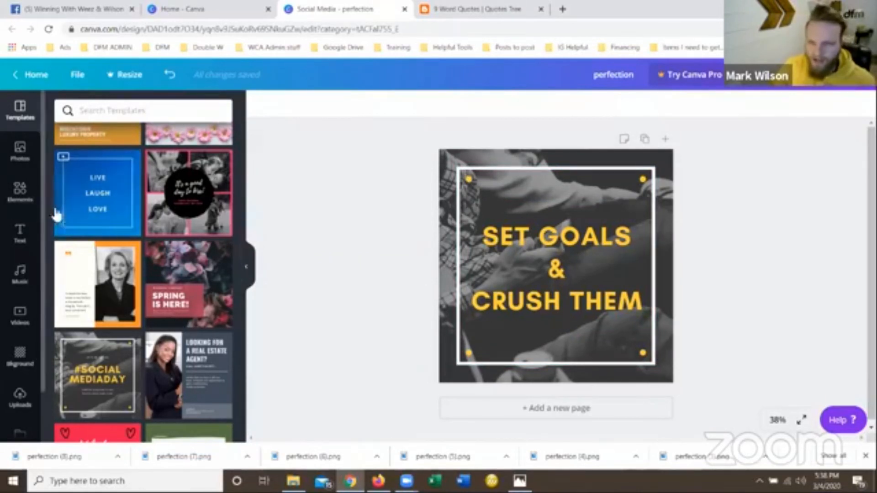
# Replace the template's background picture with the trending photo of a laptop beside a round white table.
pyautogui.click(22, 189)
pyautogui.click(21, 155)
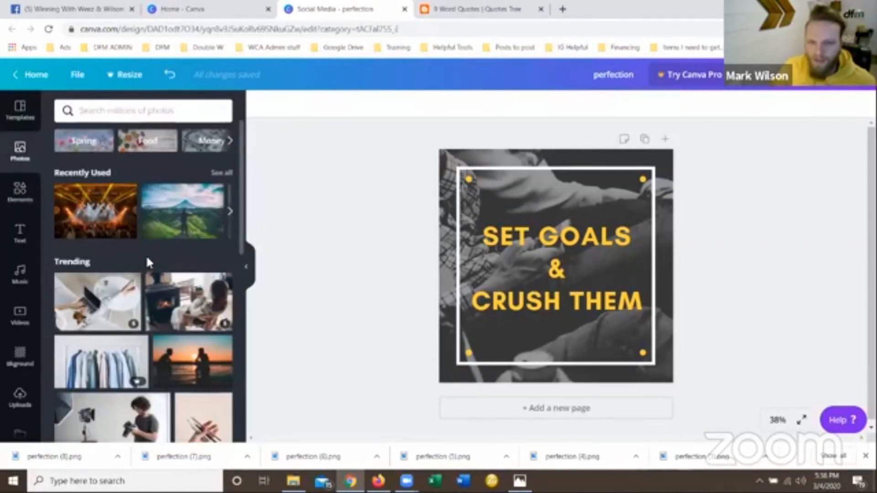
pyautogui.scroll(-8, 147, 257)
pyautogui.scroll(5, 87, 233)
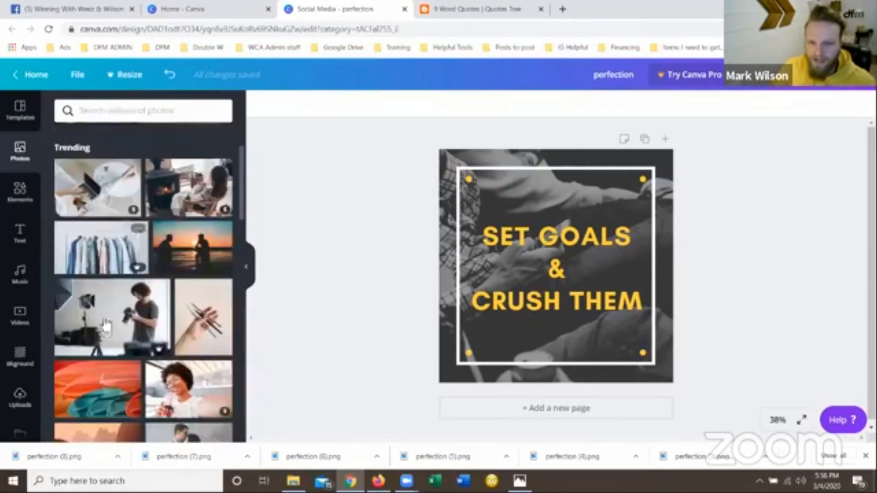
pyautogui.scroll(1, 87, 232)
pyautogui.moveTo(87, 232); pyautogui.dragTo(453, 239)
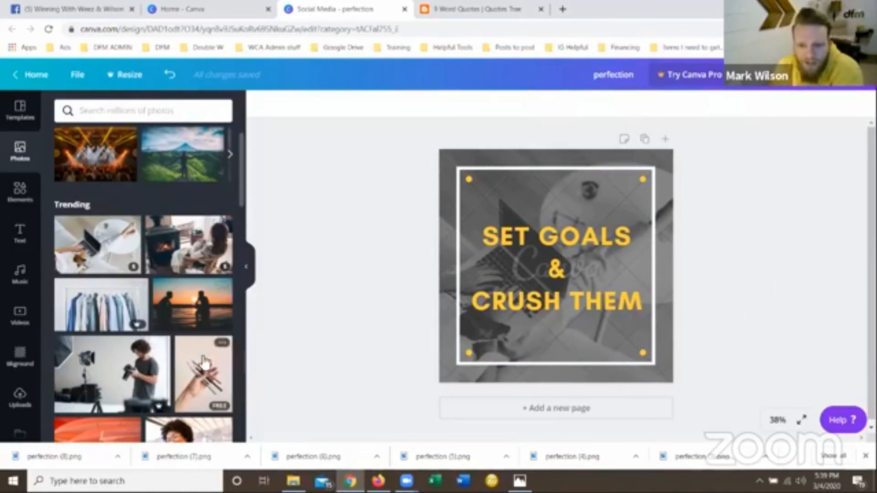
# Replace the background picture with the free photo of a hand holding paintbrushes, and look at its filter options.
pyautogui.scroll(-3, 203, 361)
pyautogui.moveTo(219, 210); pyautogui.dragTo(444, 204)
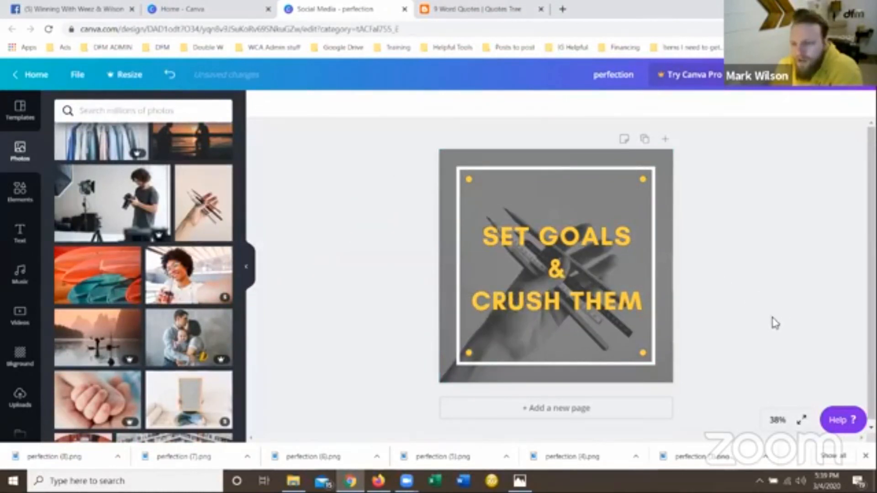
pyautogui.click(671, 367)
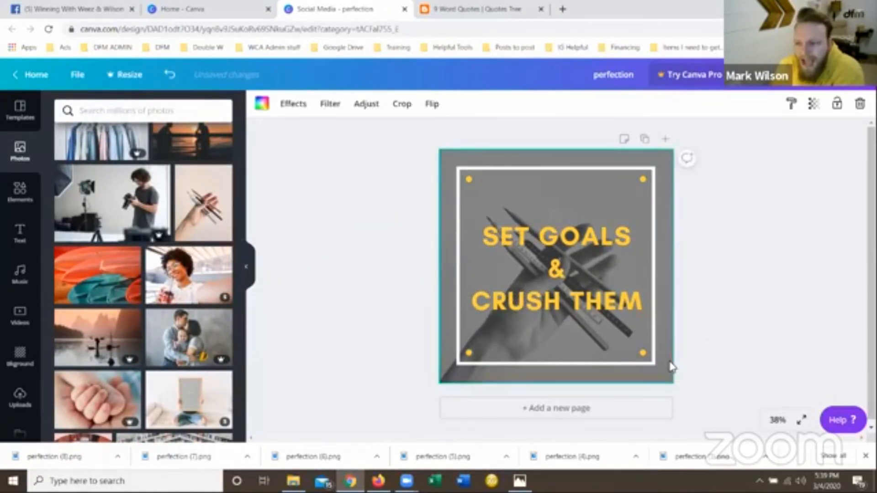
pyautogui.click(340, 106)
pyautogui.click(338, 296)
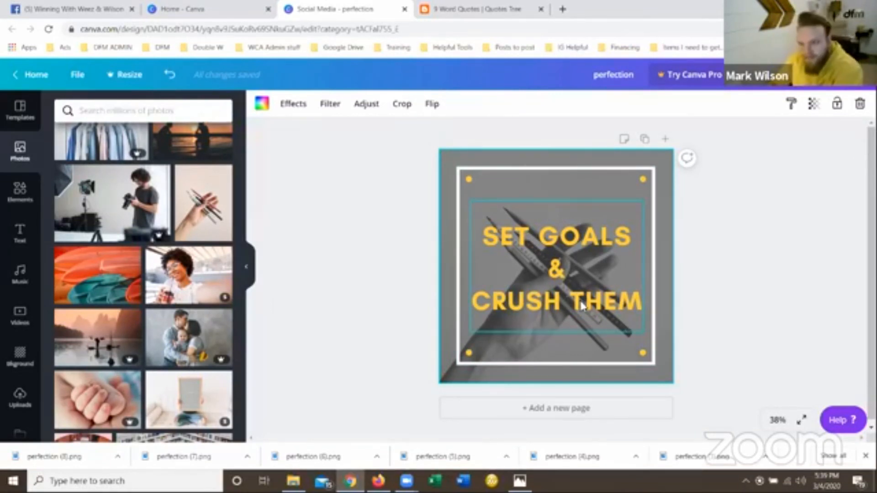
# Compare the finished quote tile with the example photo grid in Photos, and return to the Canva design.
pyautogui.click(520, 480)
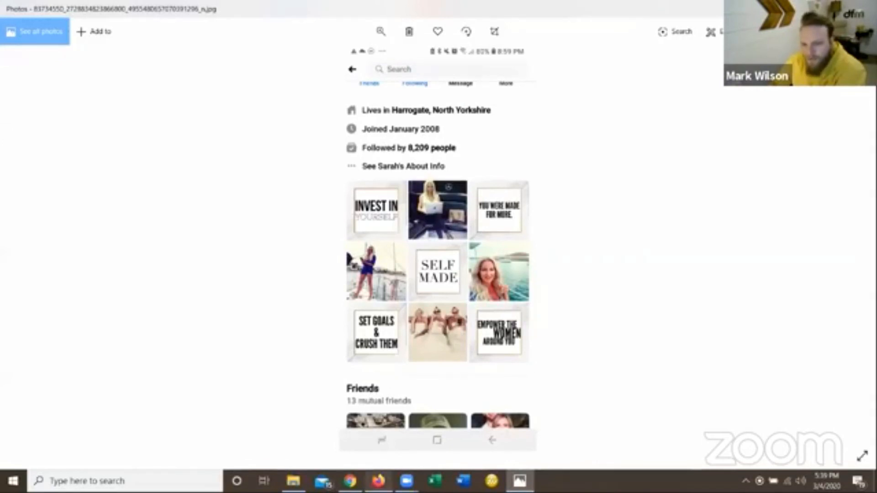
pyautogui.click(350, 480)
pyautogui.click(562, 242)
pyautogui.click(756, 326)
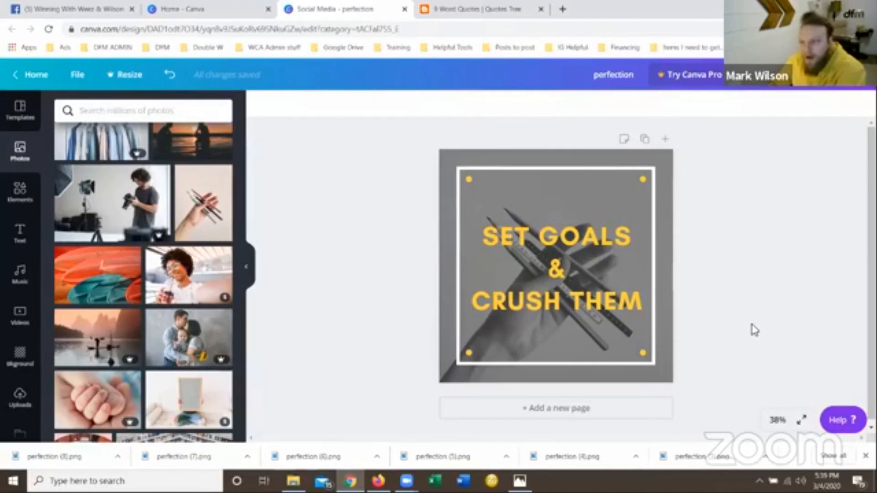